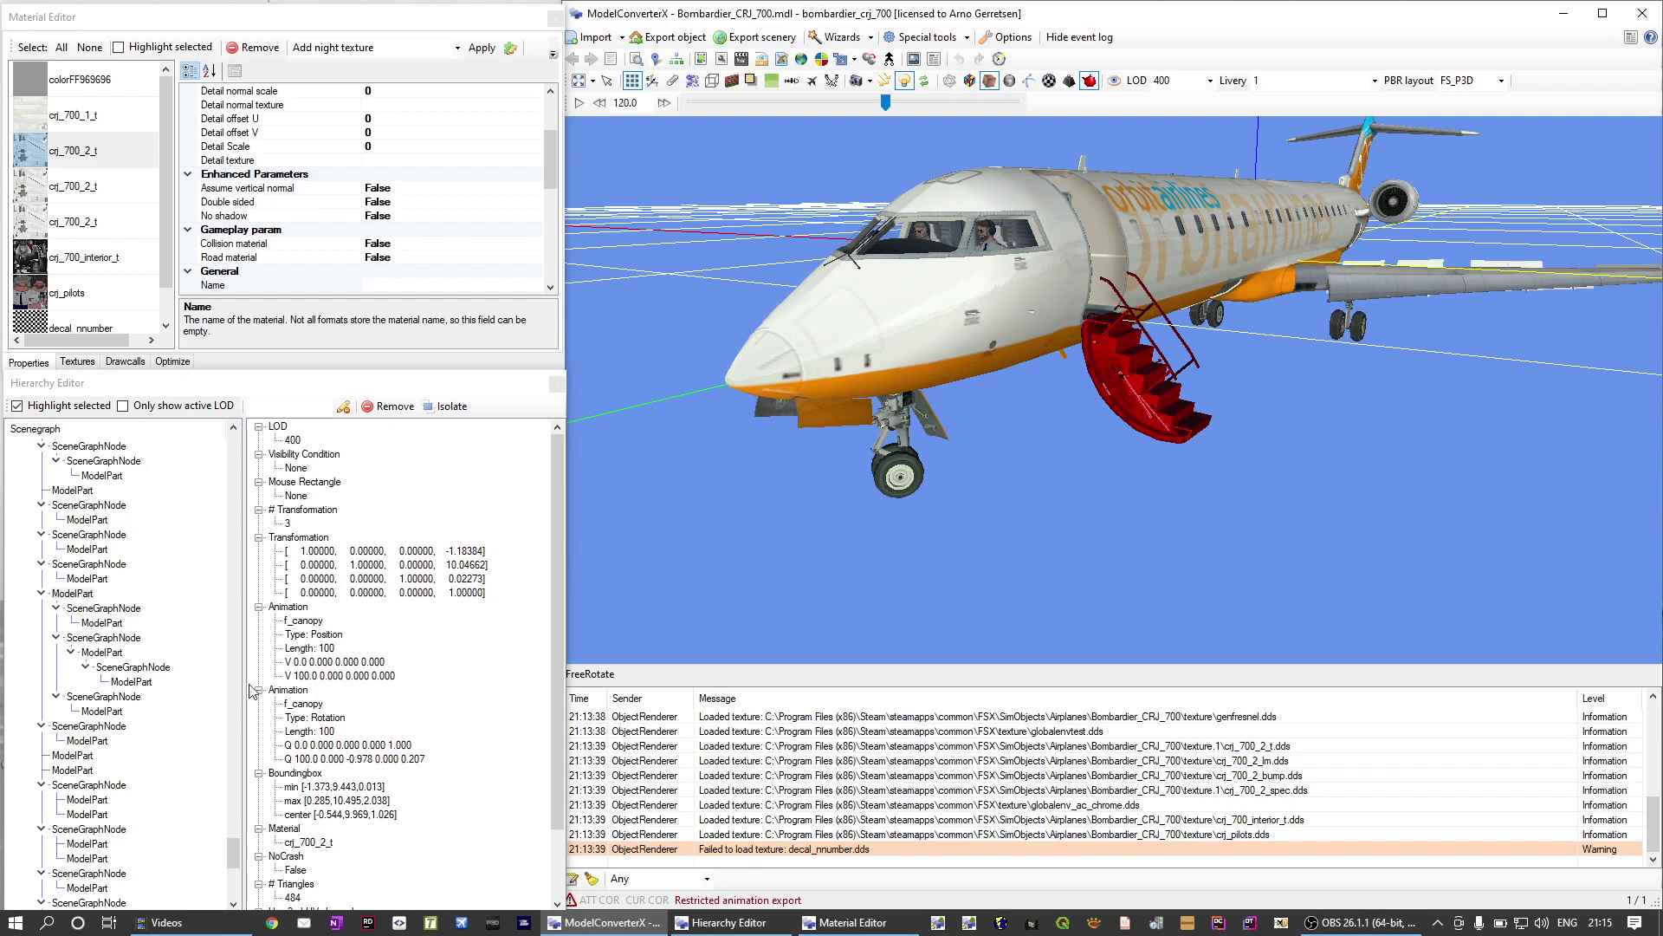
Set the visibility condition of the boarding stairs' ModelPart to light_apu
click(86, 598)
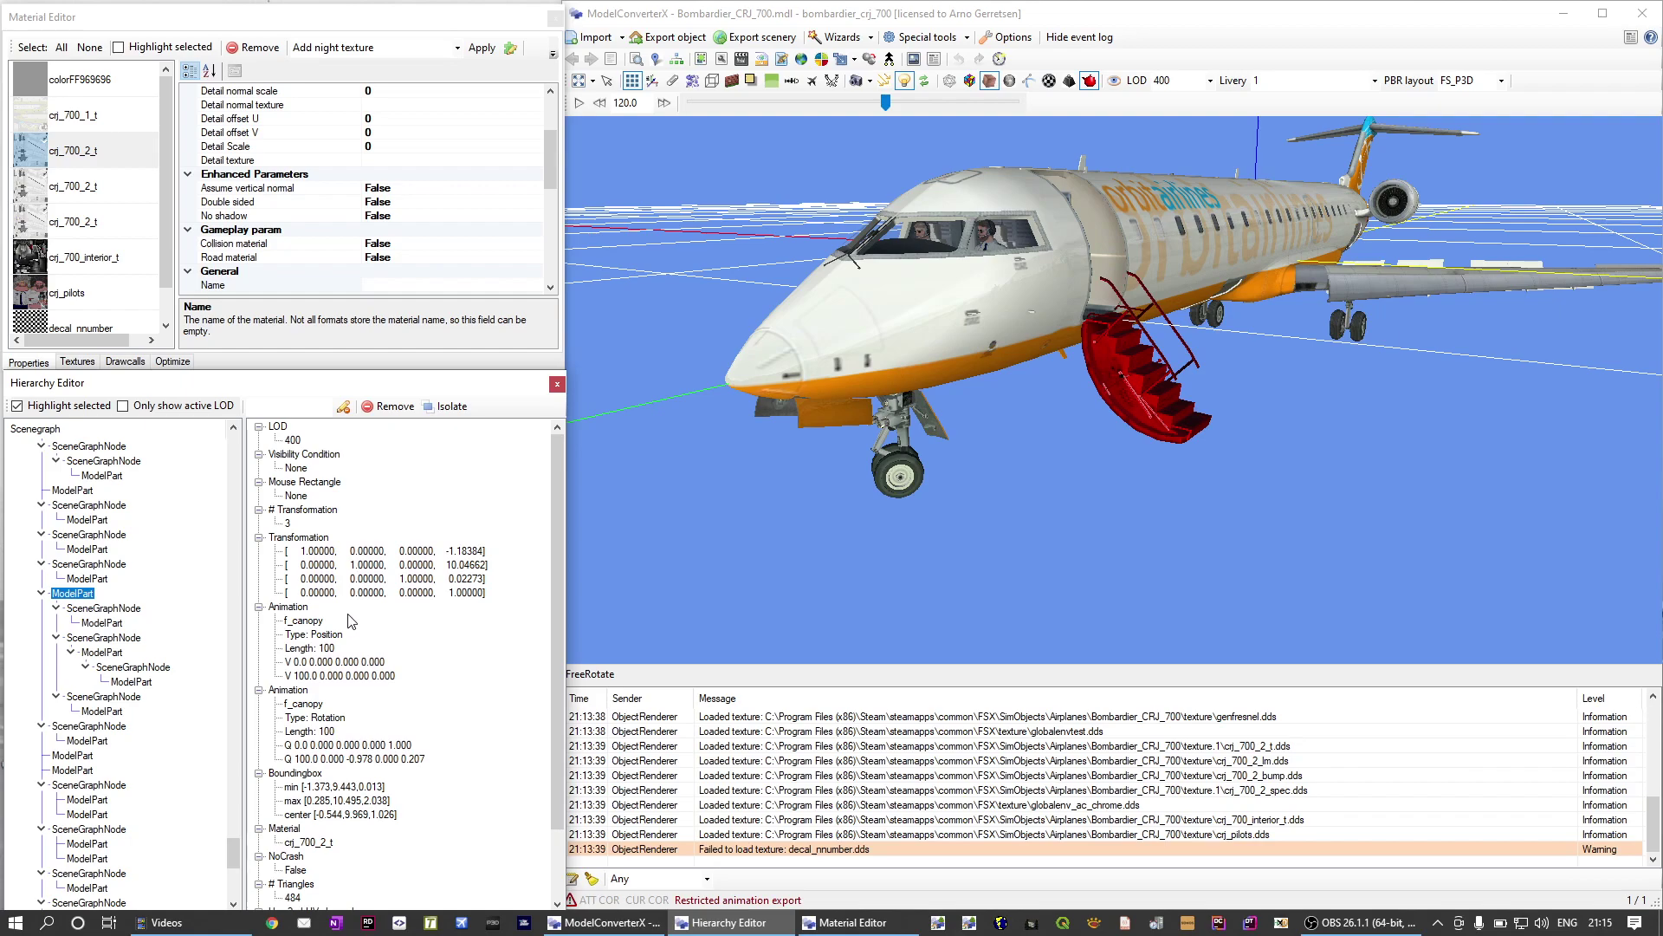
click(303, 470)
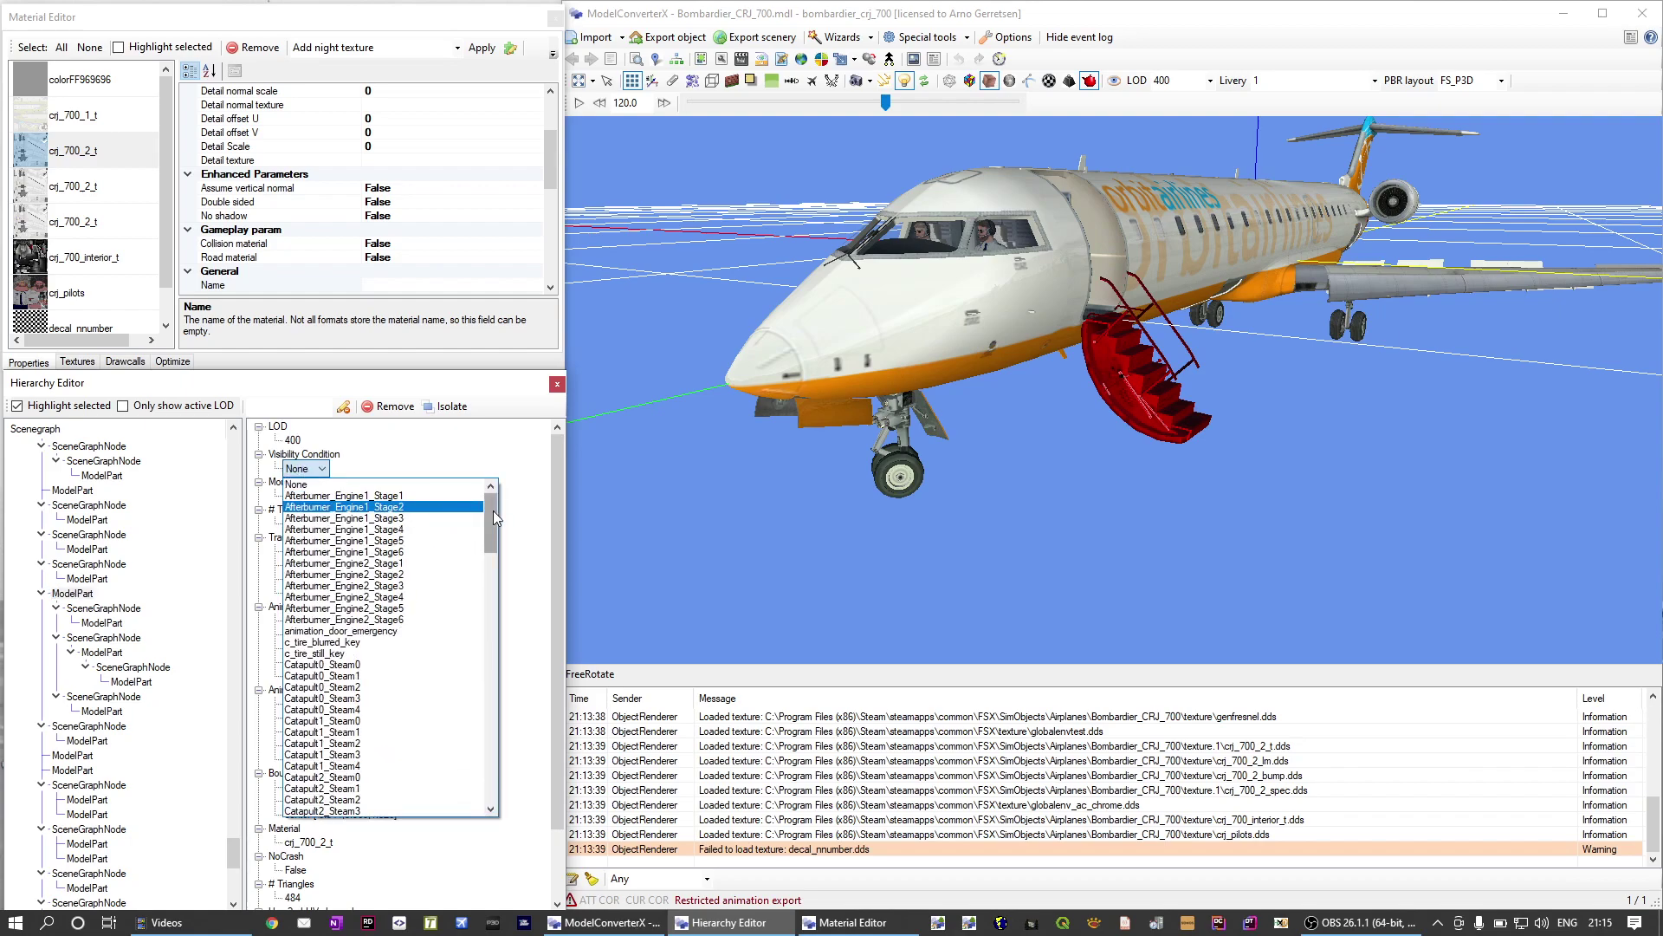
mouse_move(491, 511)
mouse_down()
mouse_move(501, 772)
mouse_move(481, 539)
mouse_up()
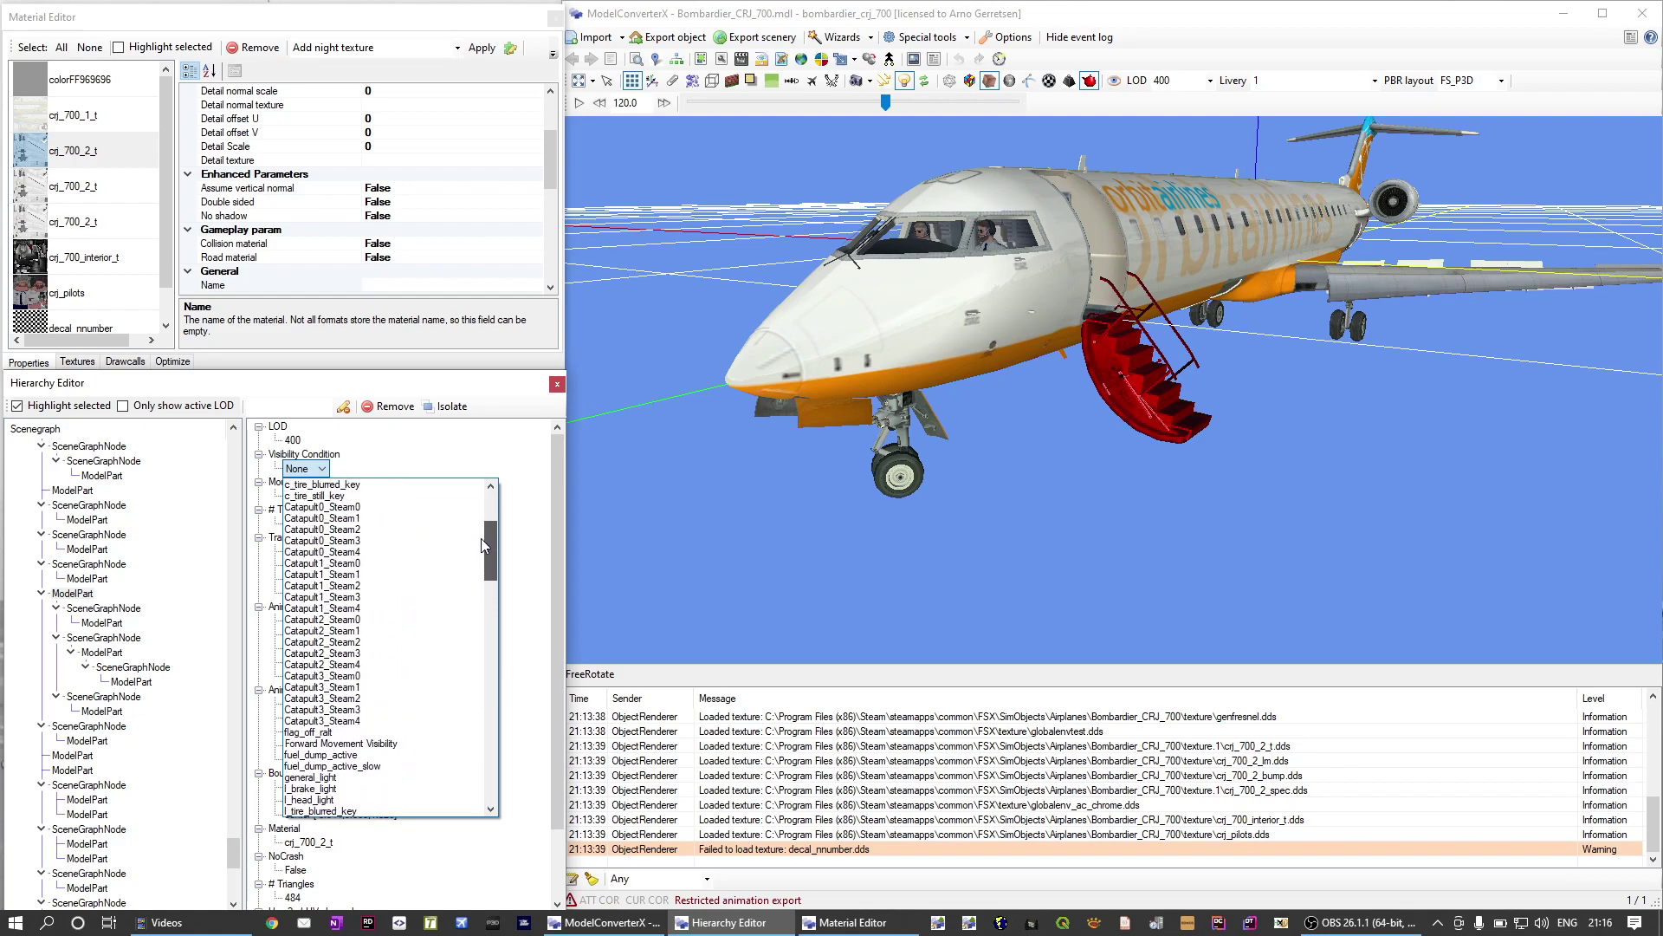
drag(481, 538, 495, 615)
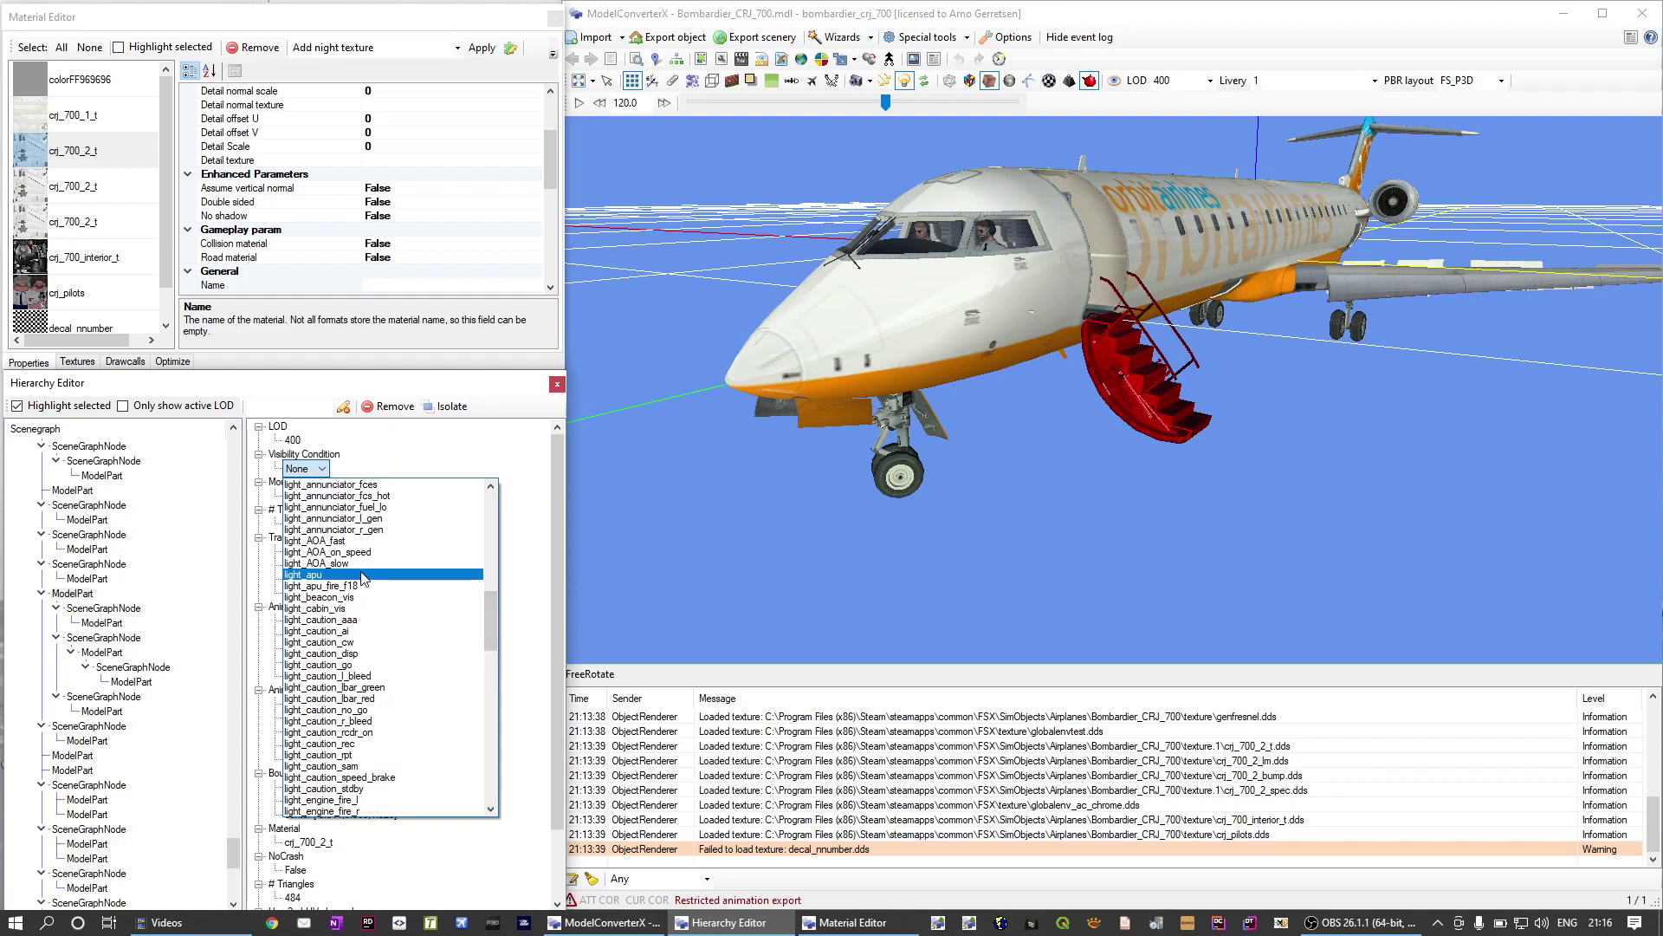
click(362, 575)
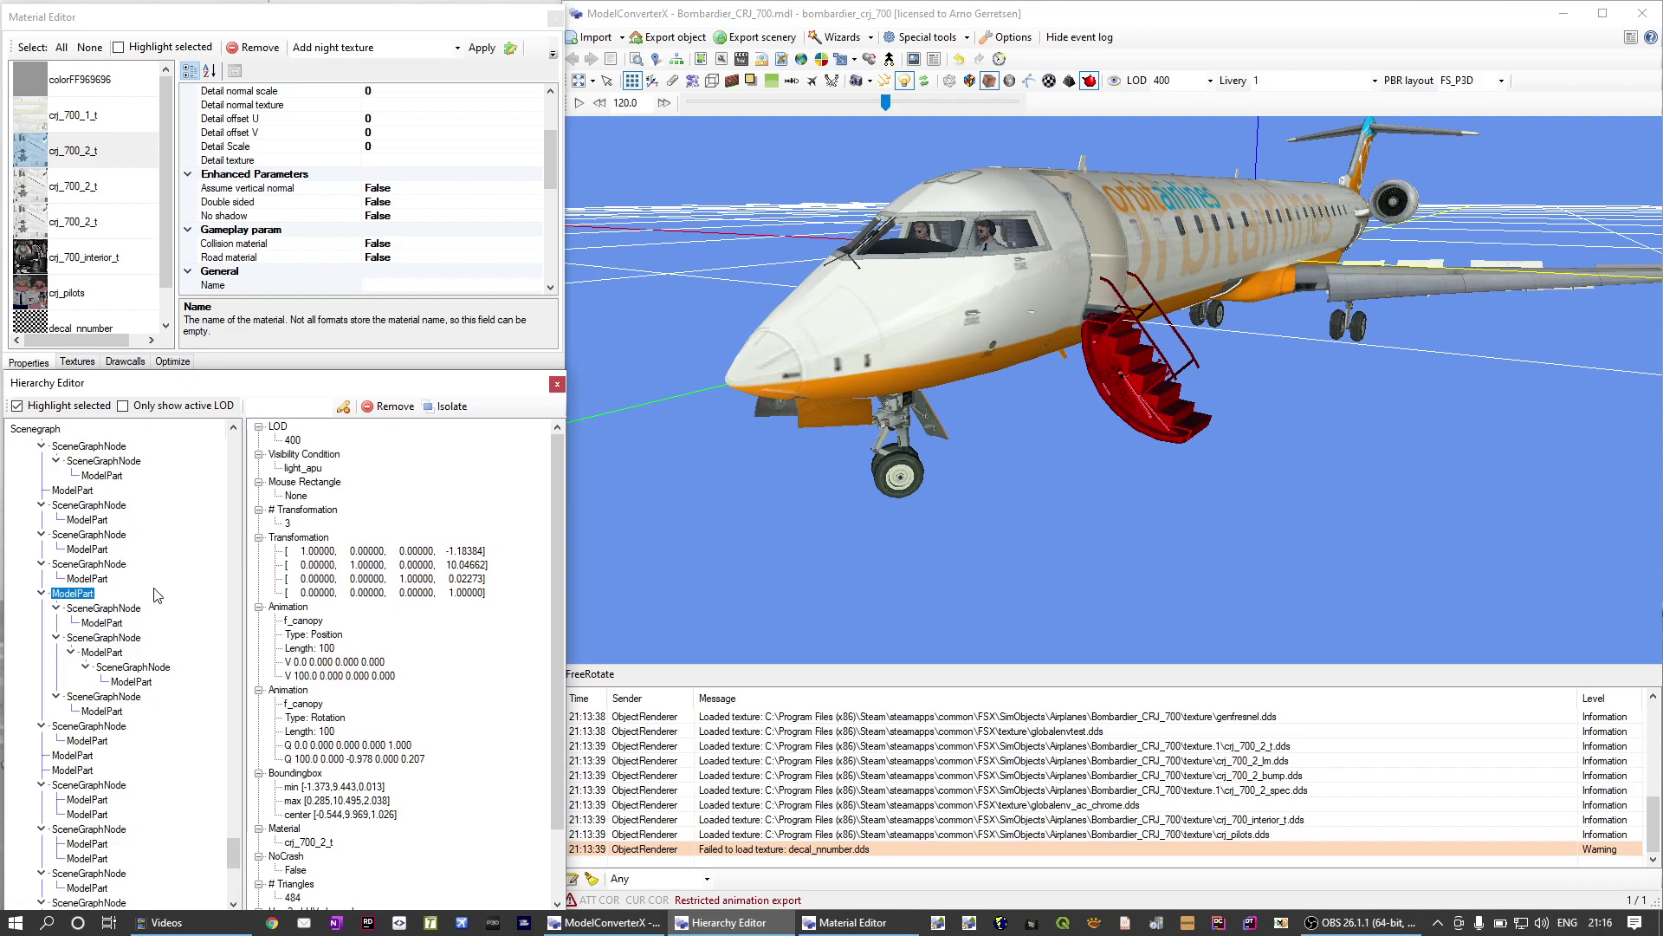
Set the stairs part's mouse rectangle to switch_hud_reject_mode, and replace that with switch_ignition_magnetos0_trimotor
click(299, 499)
click(321, 496)
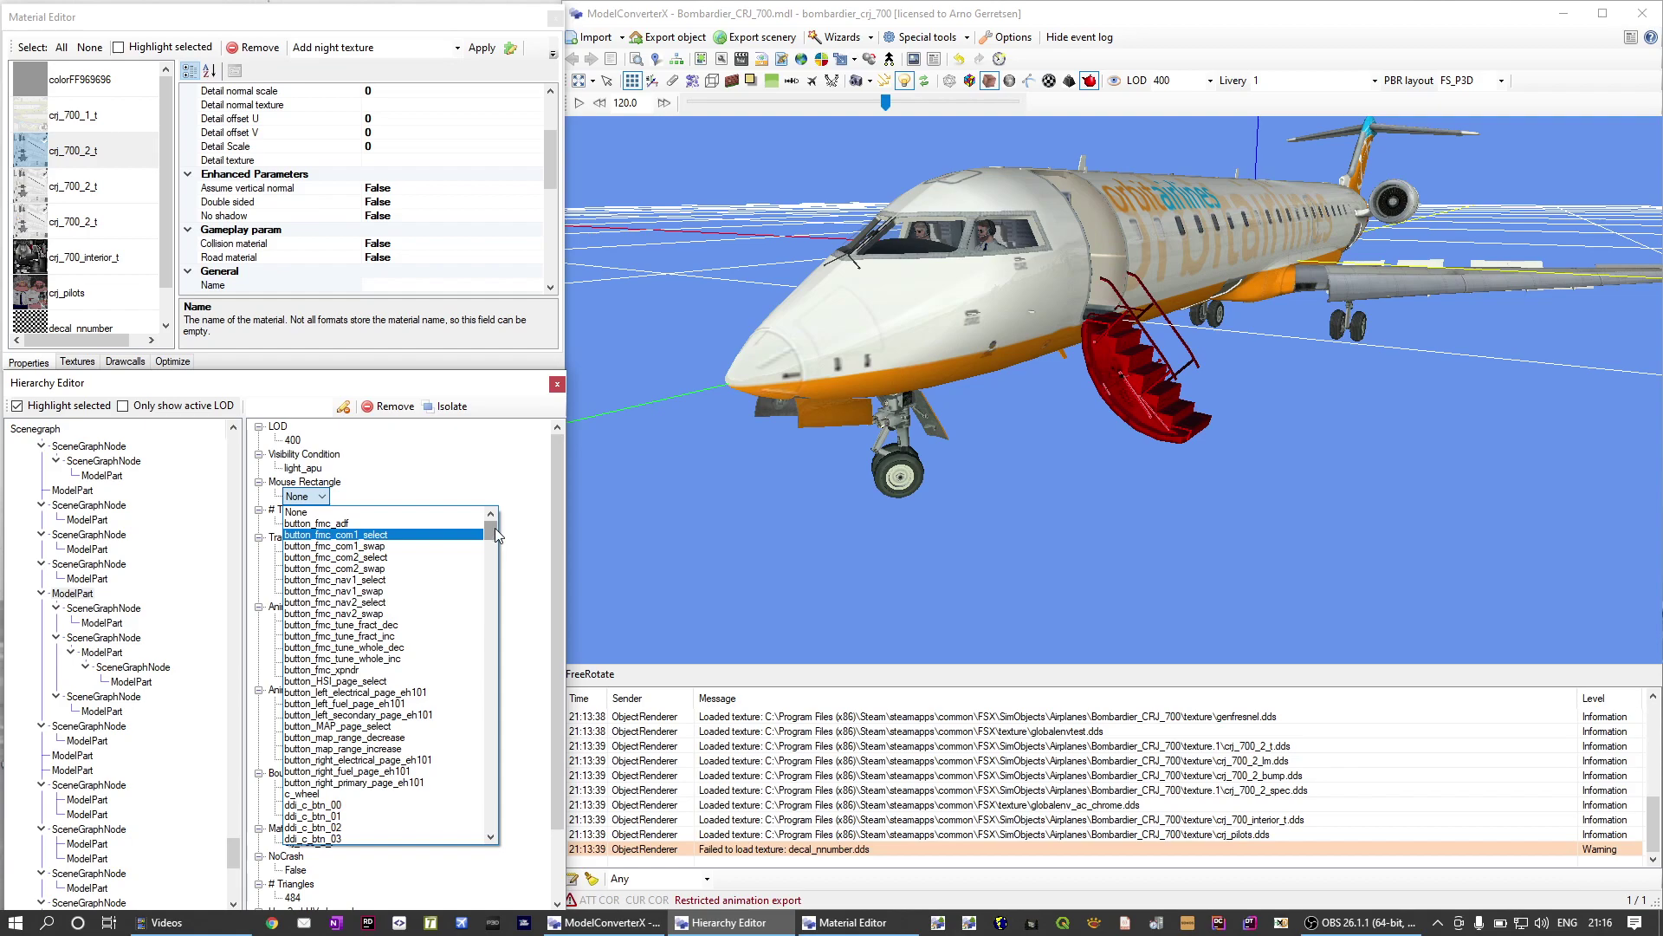
drag(496, 534, 490, 769)
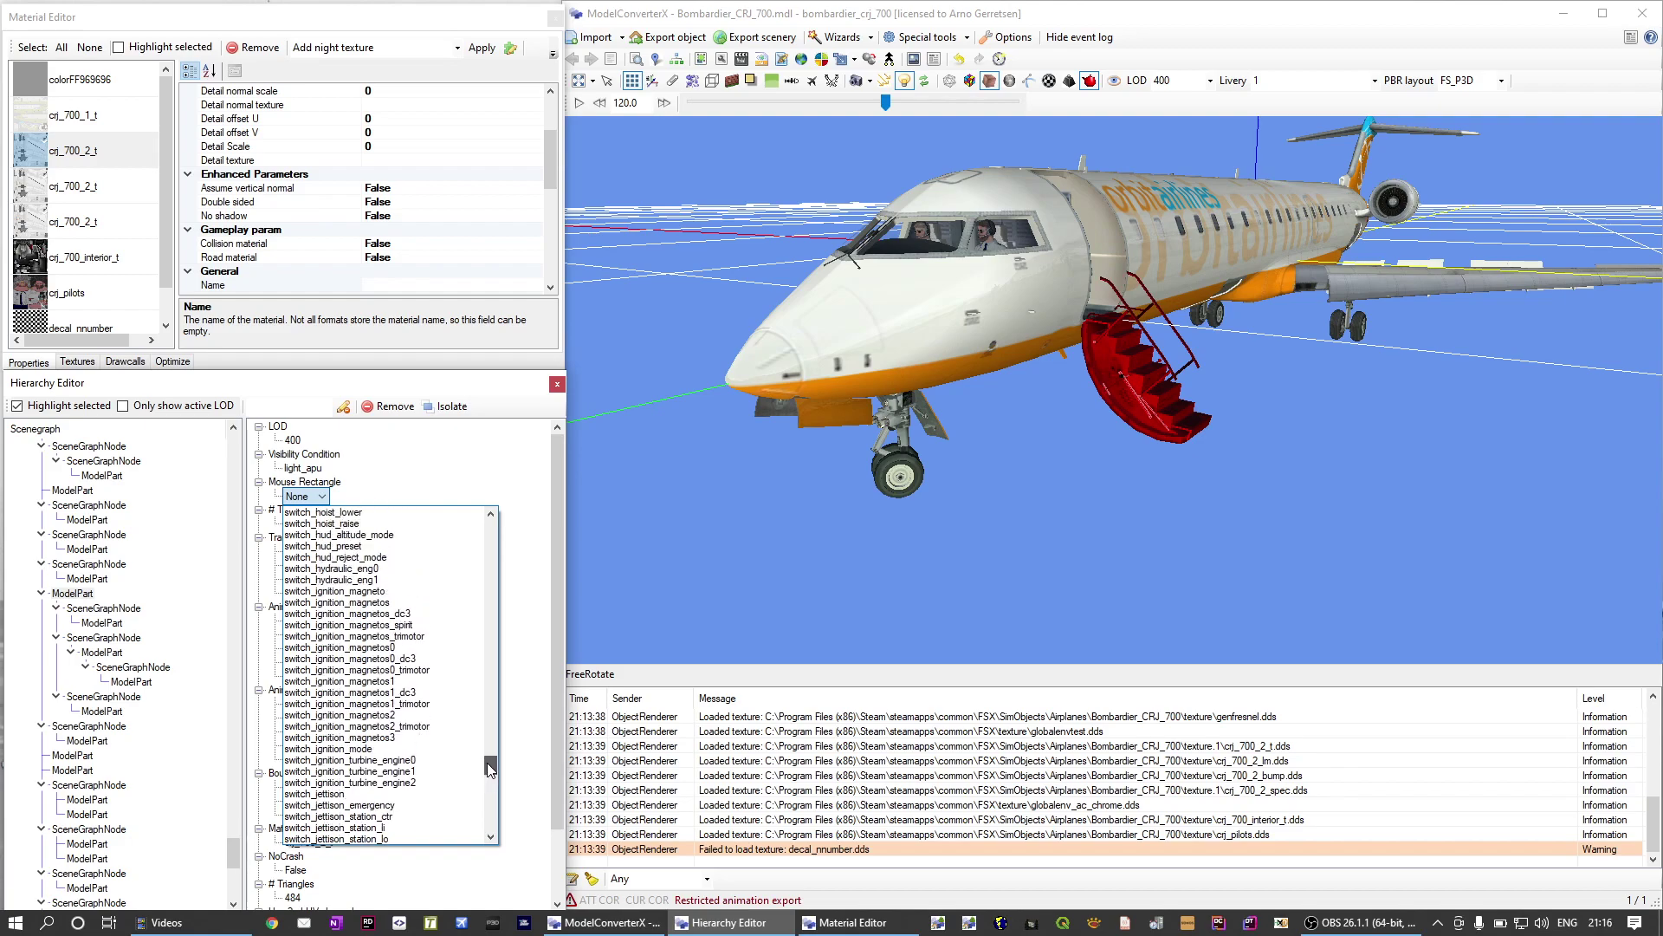
click(338, 557)
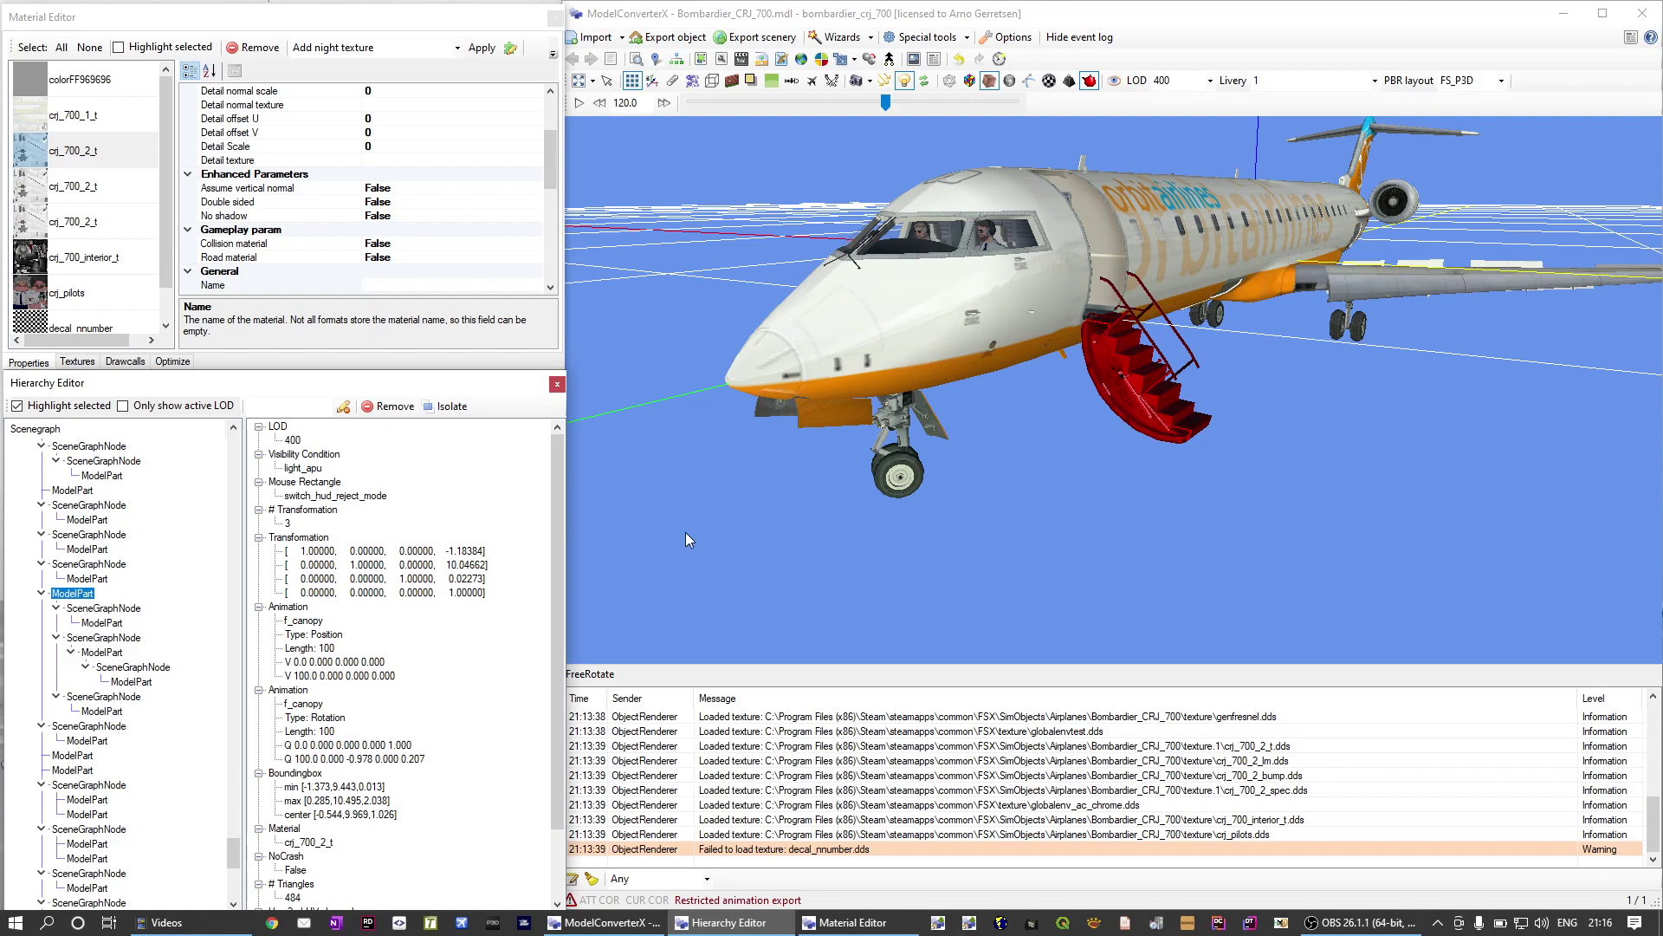
click(341, 496)
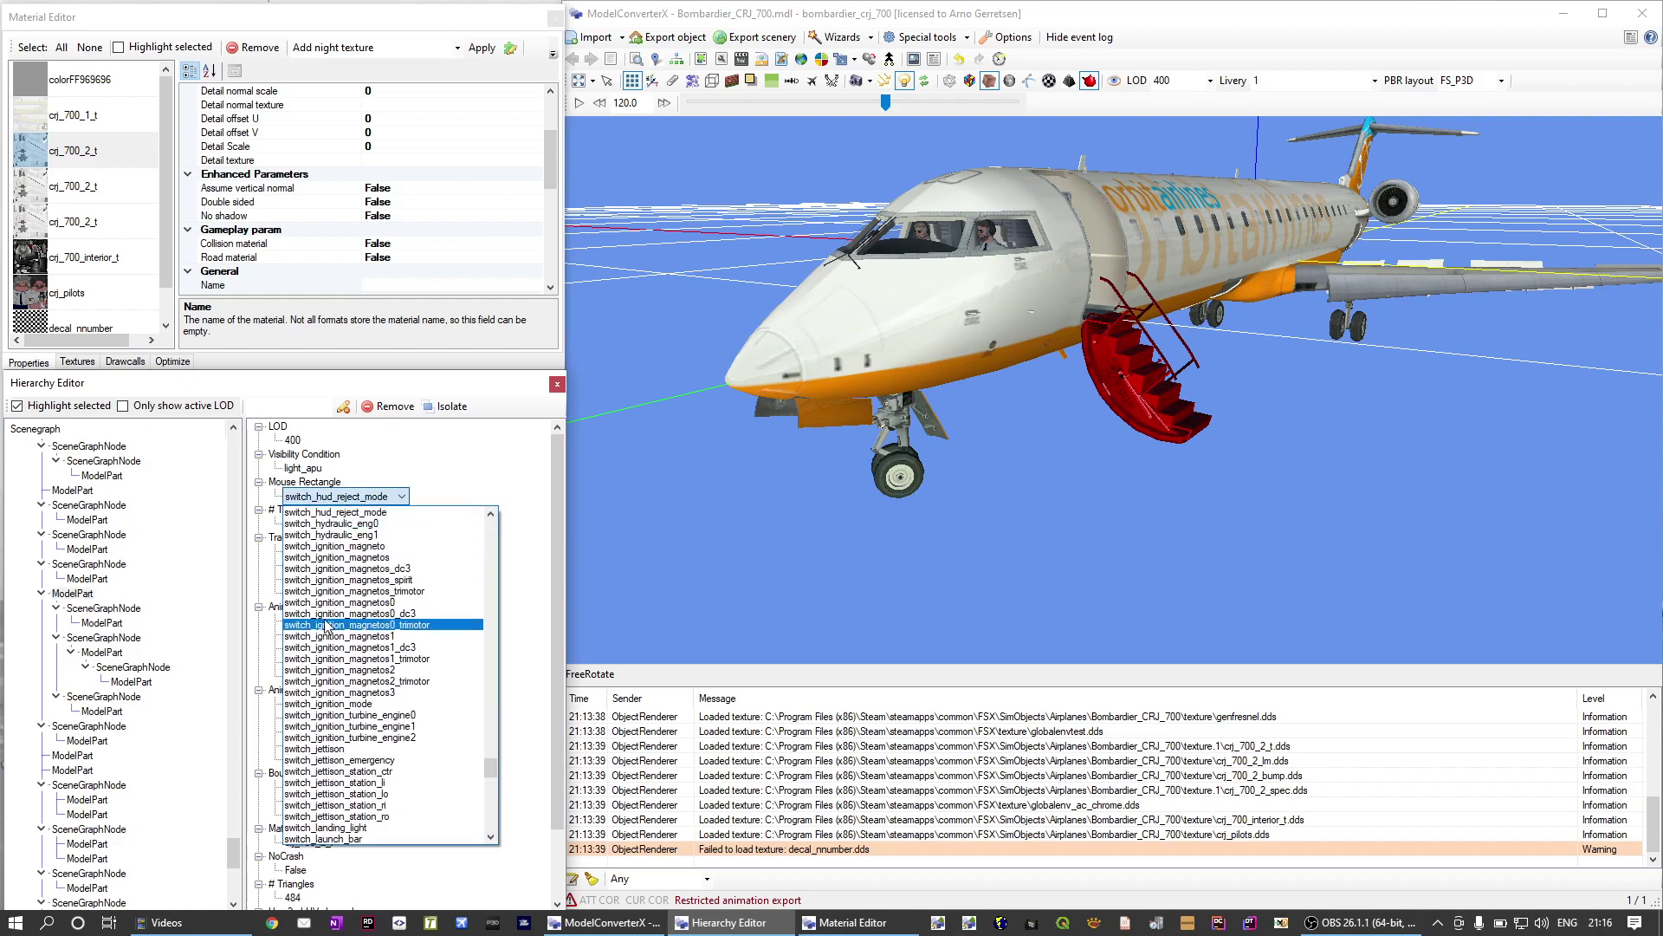
click(326, 625)
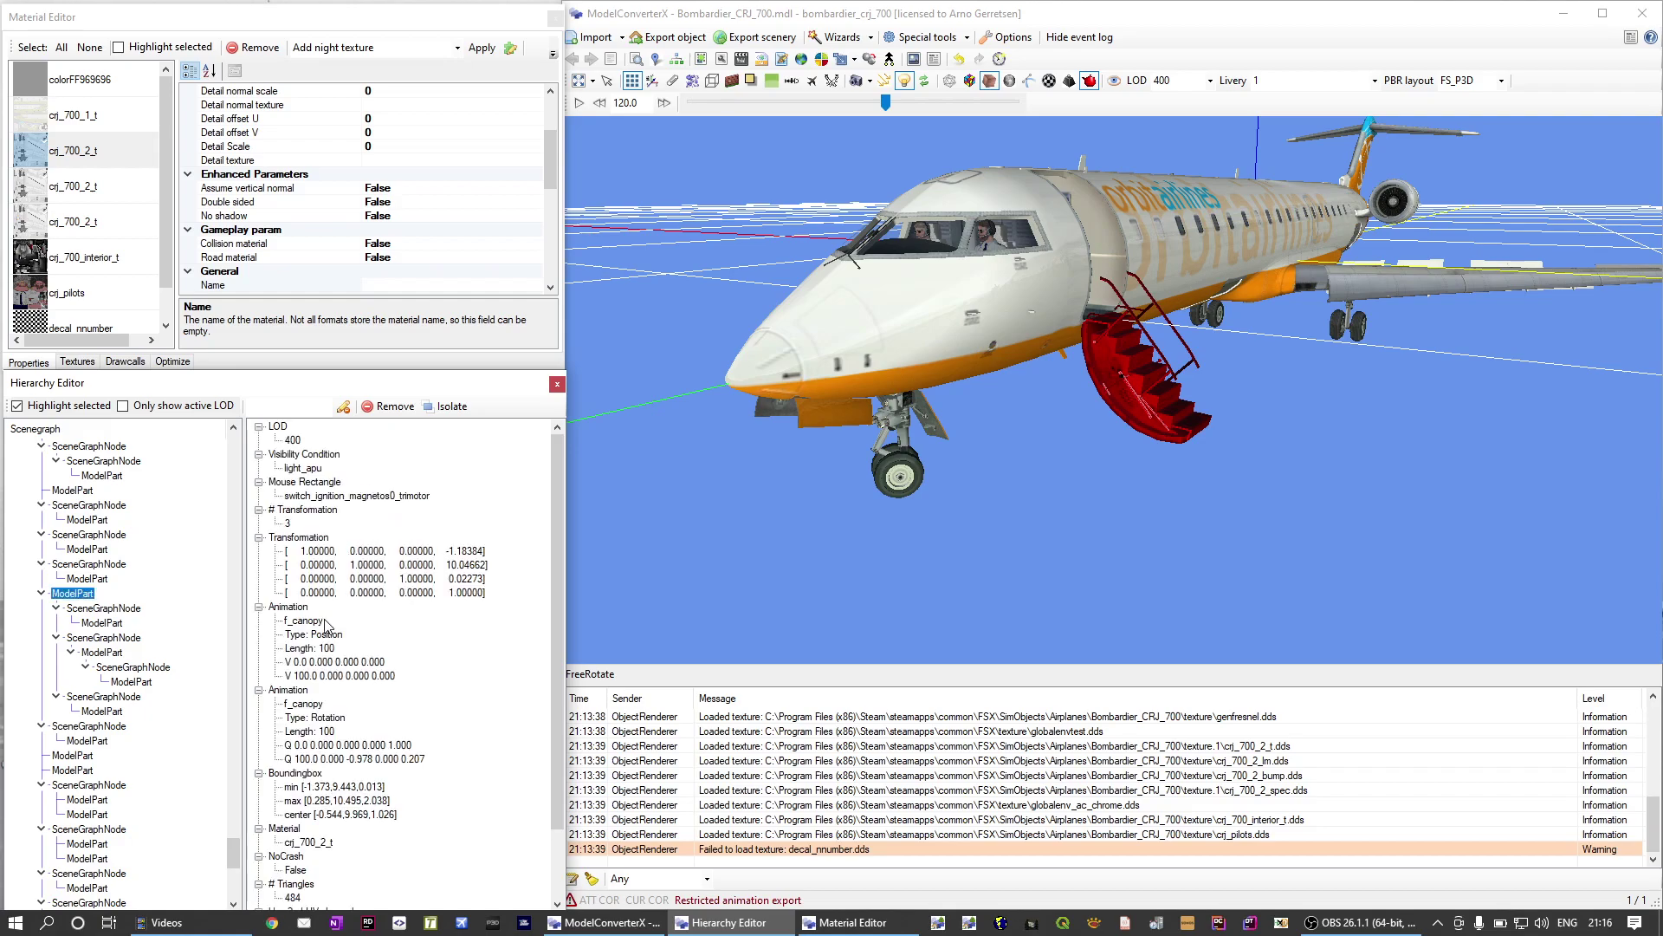
Reset both the mouse rectangle and the visibility condition of the stairs part to None
click(416, 499)
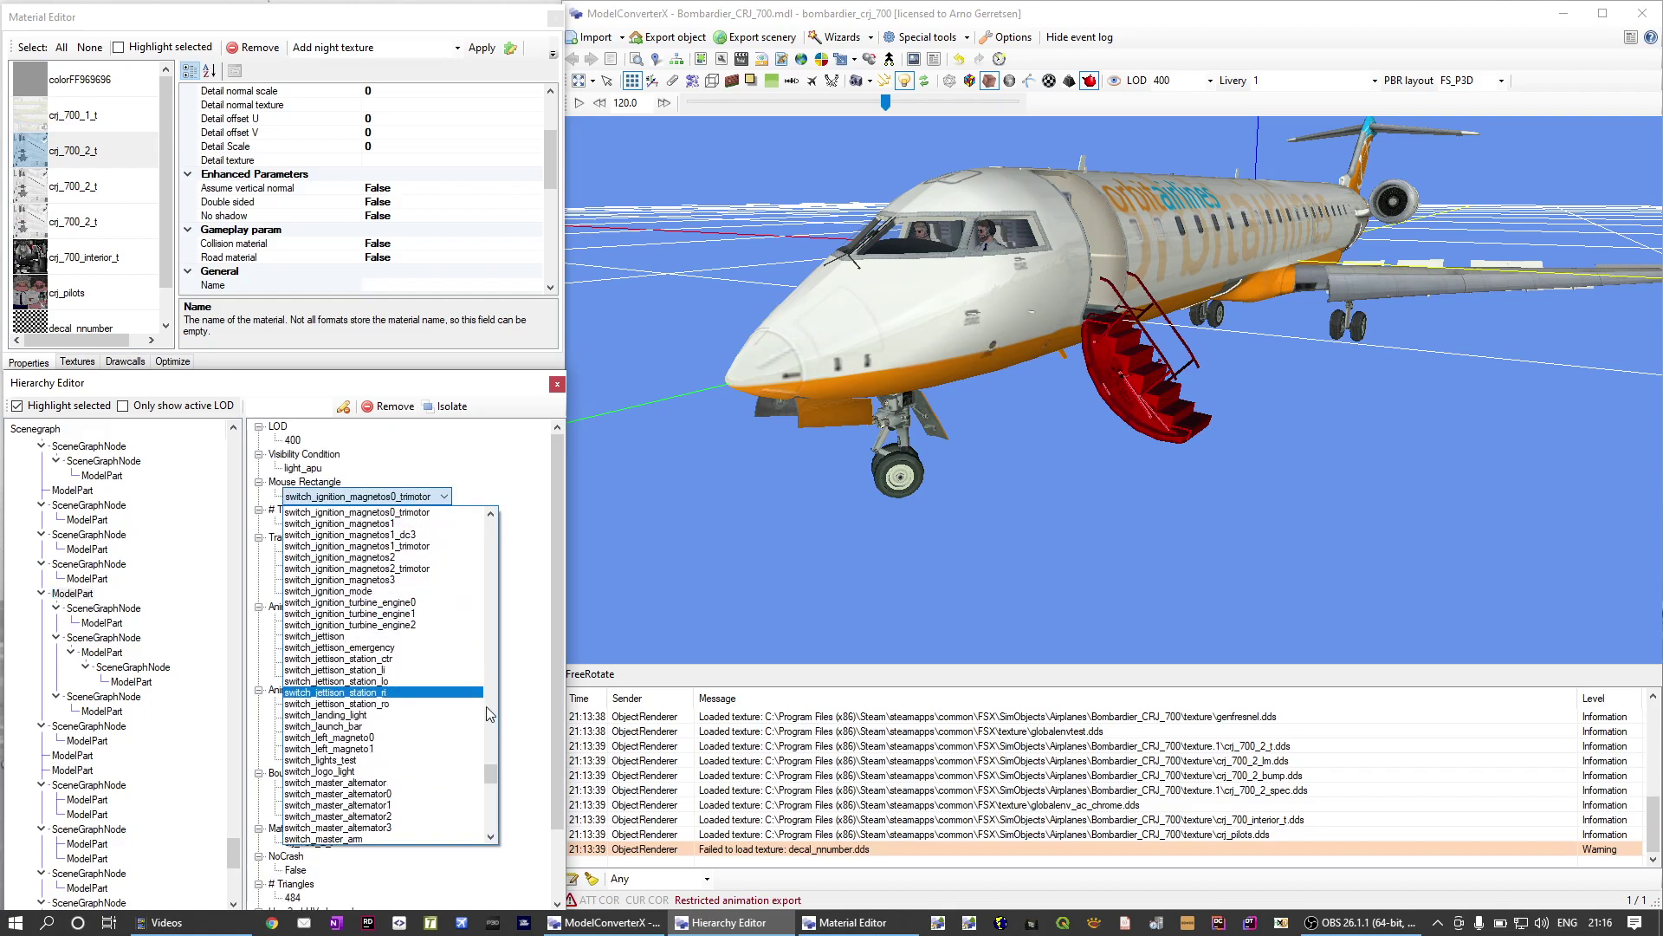
drag(492, 774, 492, 529)
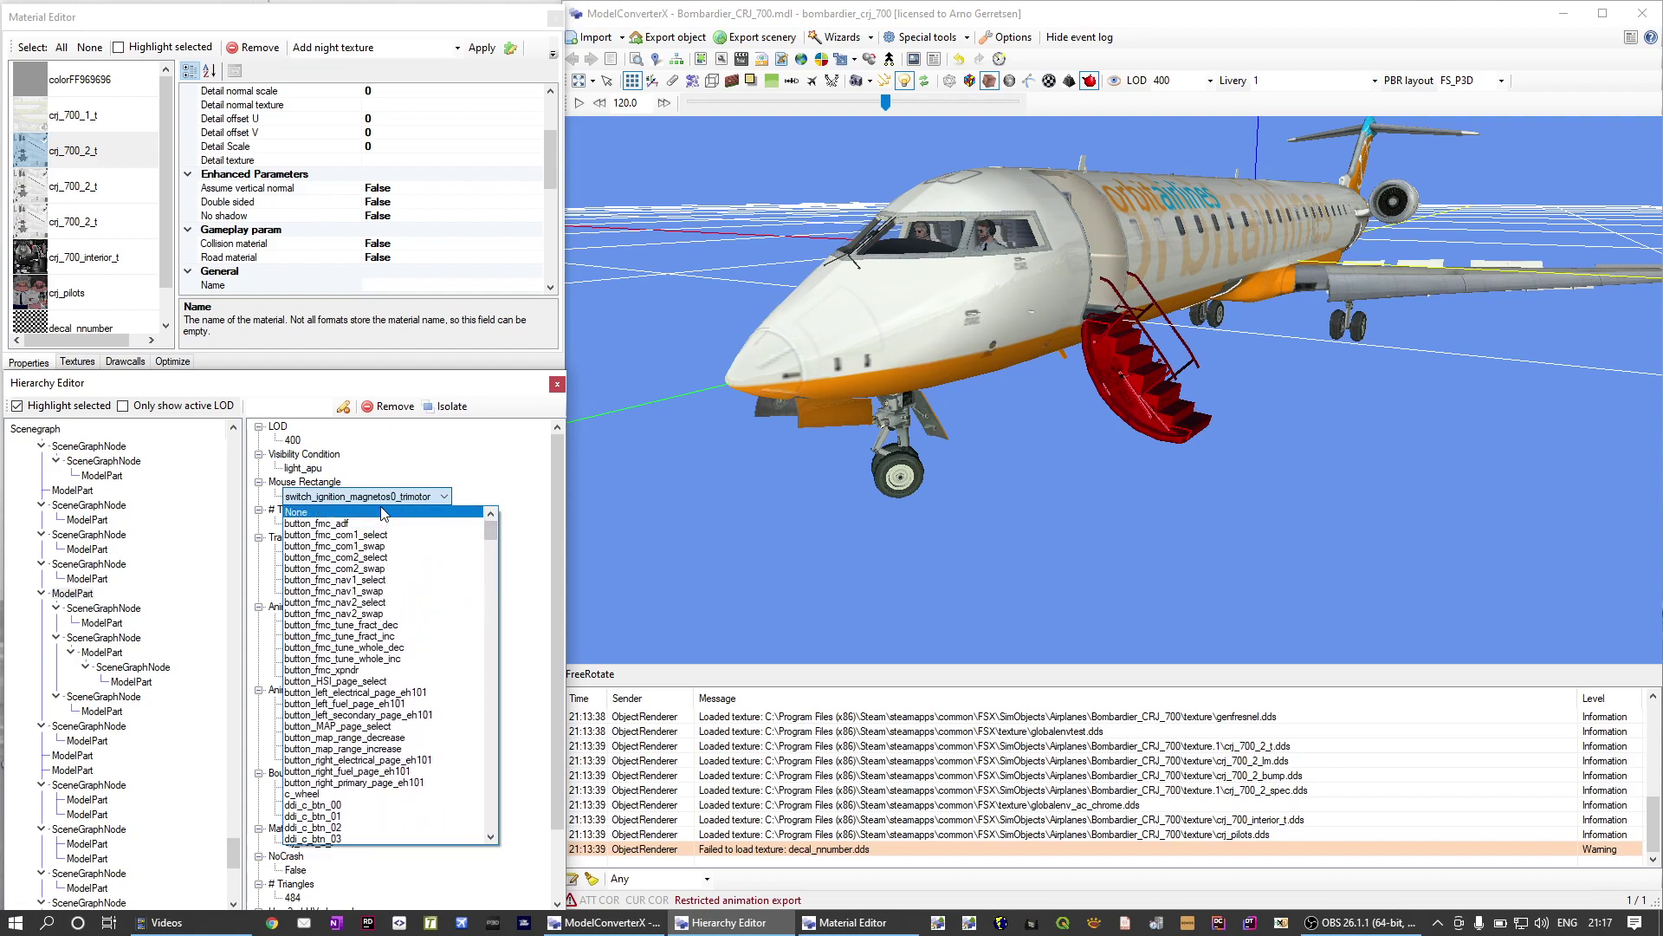
click(350, 513)
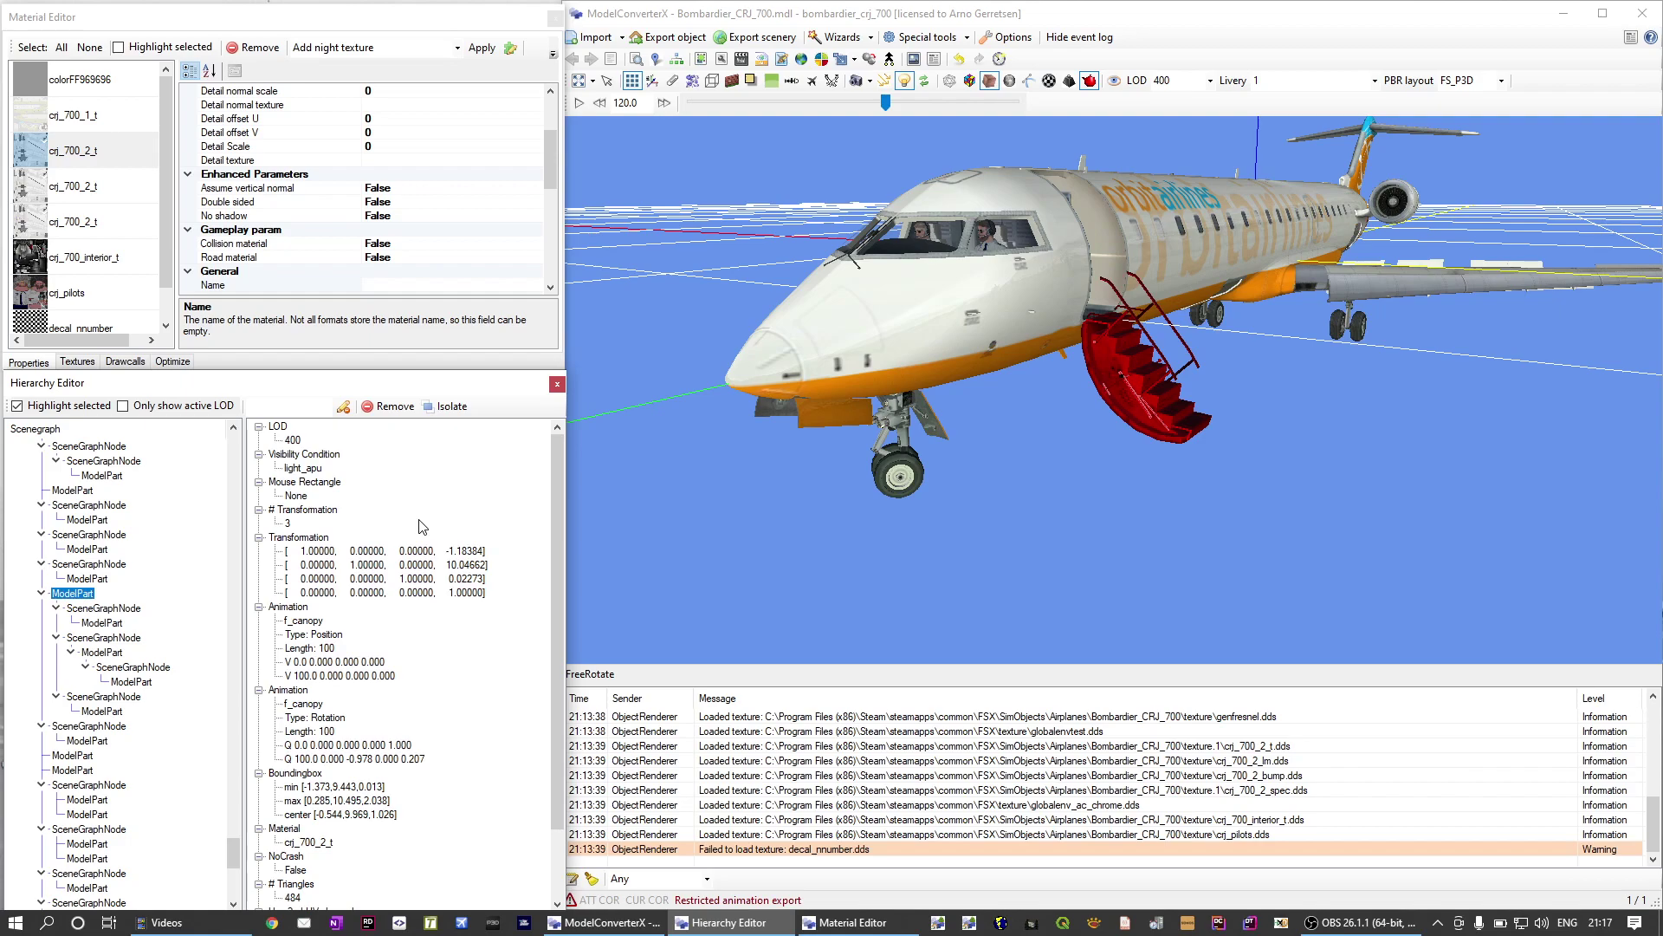
click(305, 469)
drag(491, 627, 485, 520)
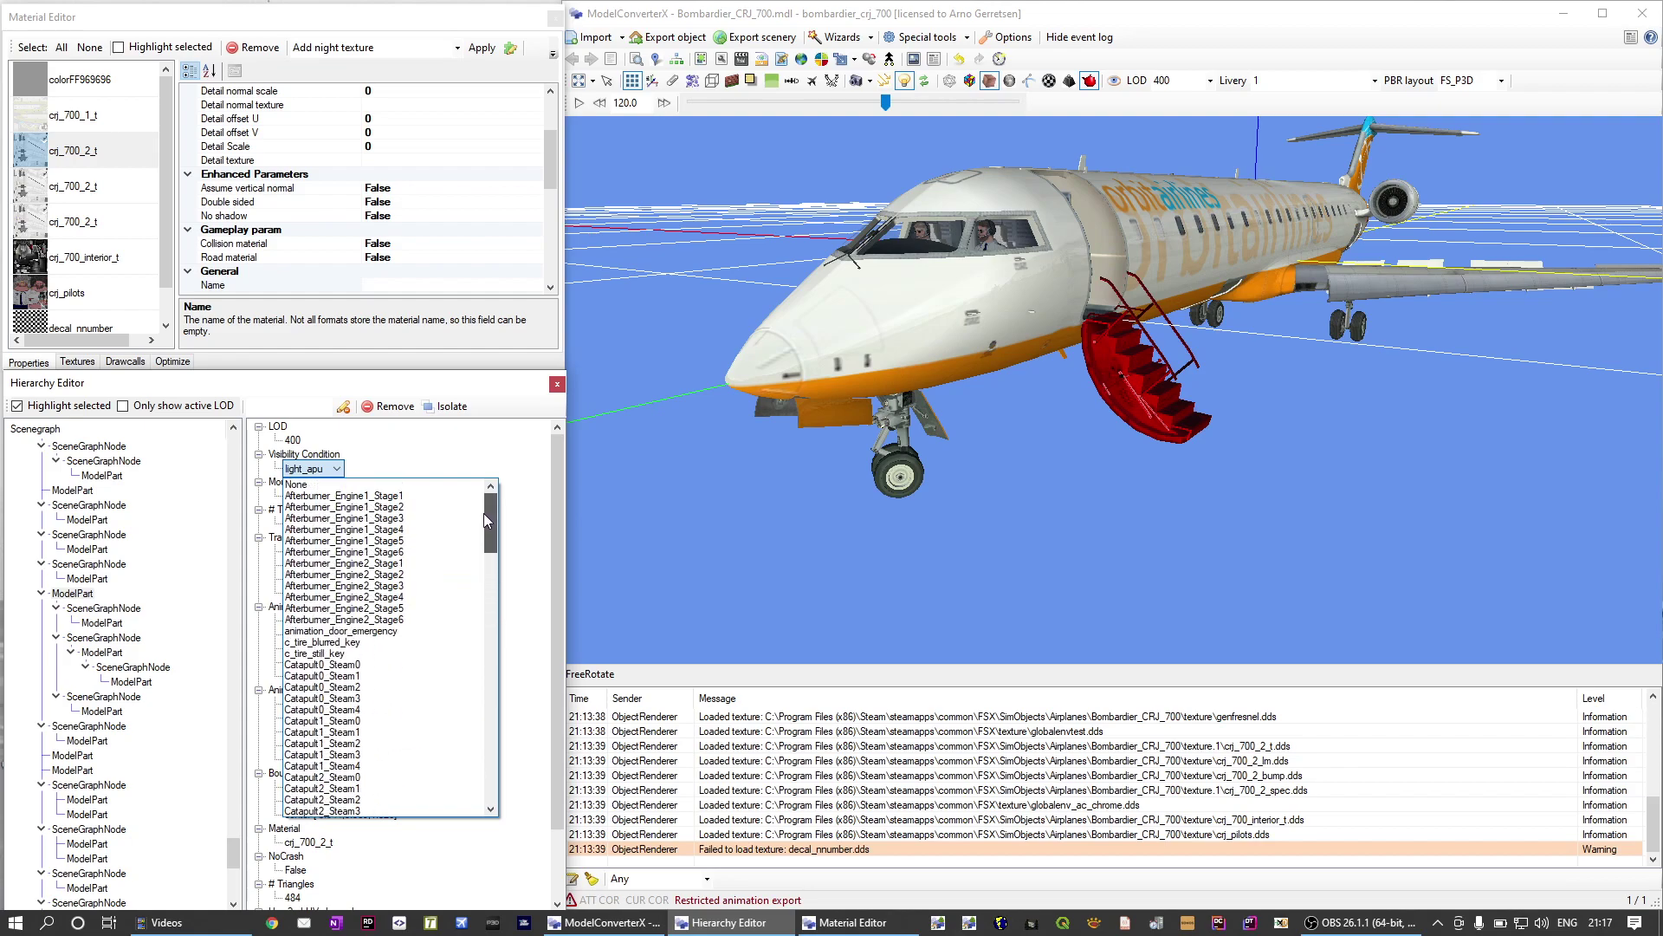
click(390, 484)
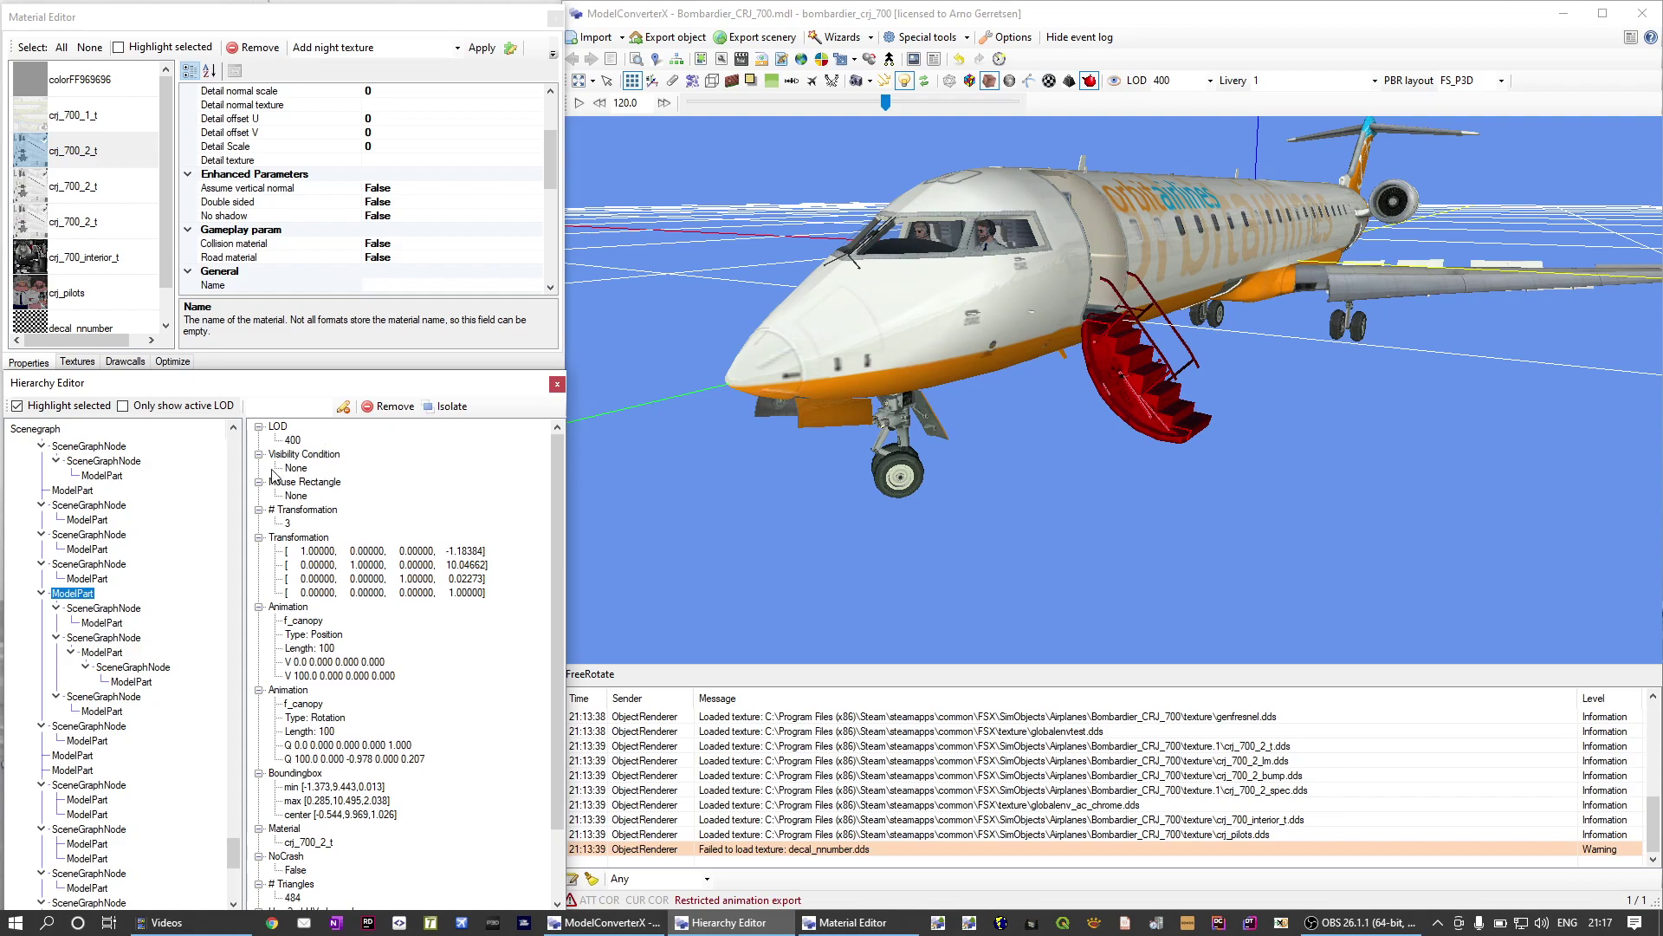
Examine the animation types available for the stairs part's position animation and keep f_canopy assigned
click(315, 622)
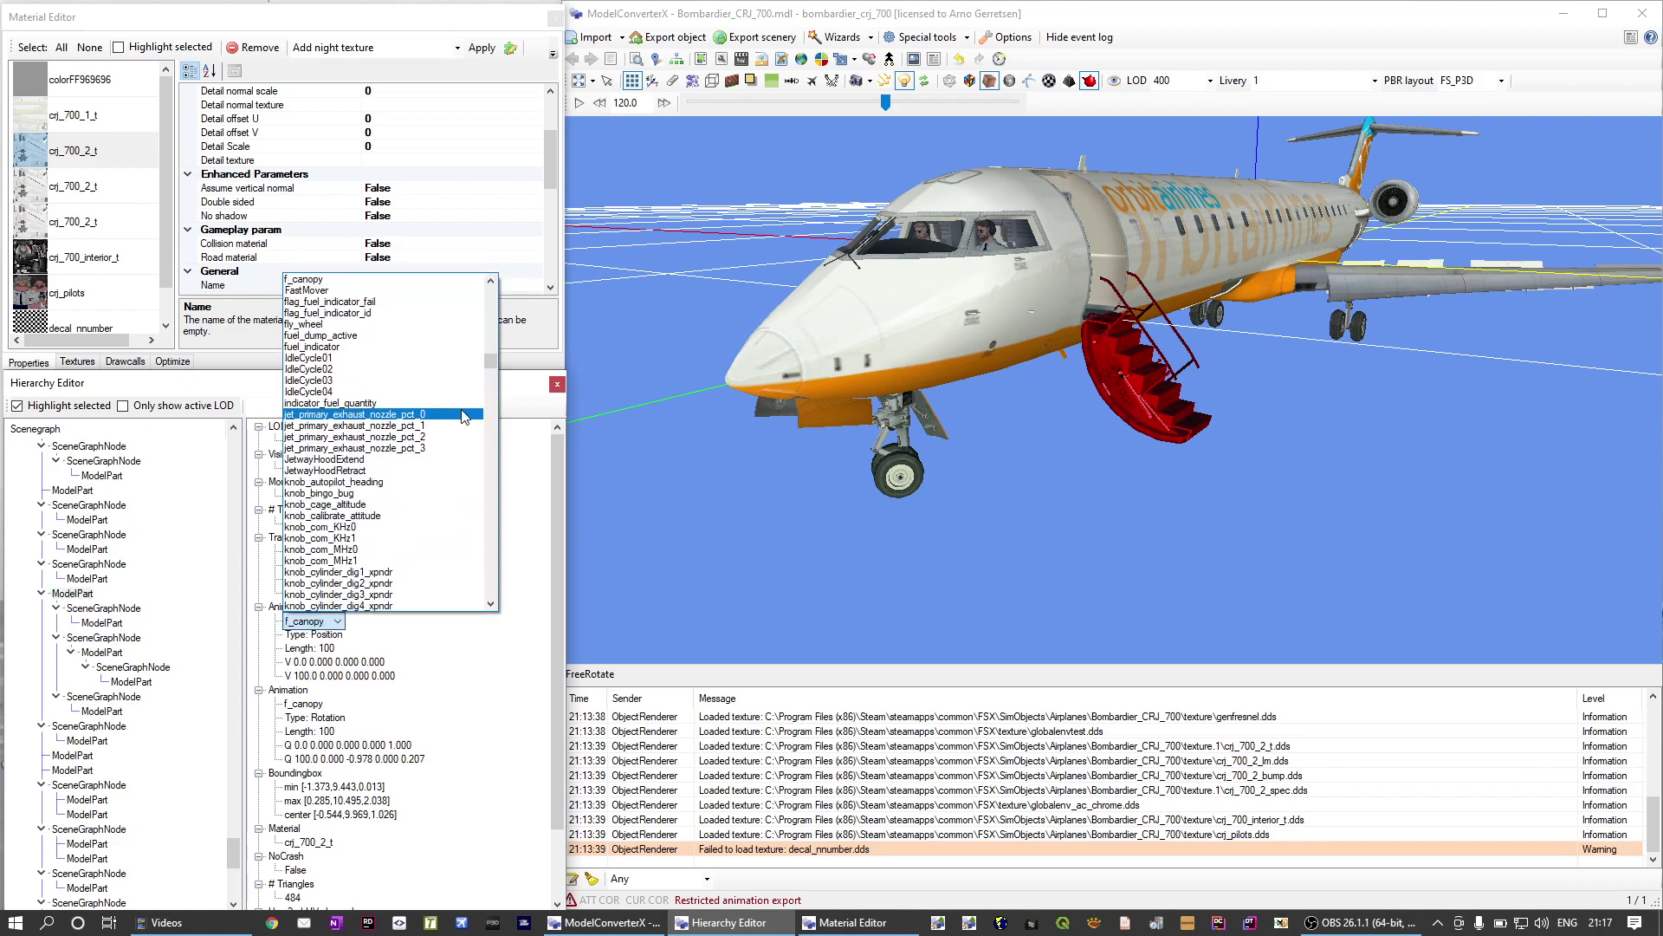
drag(492, 361, 487, 310)
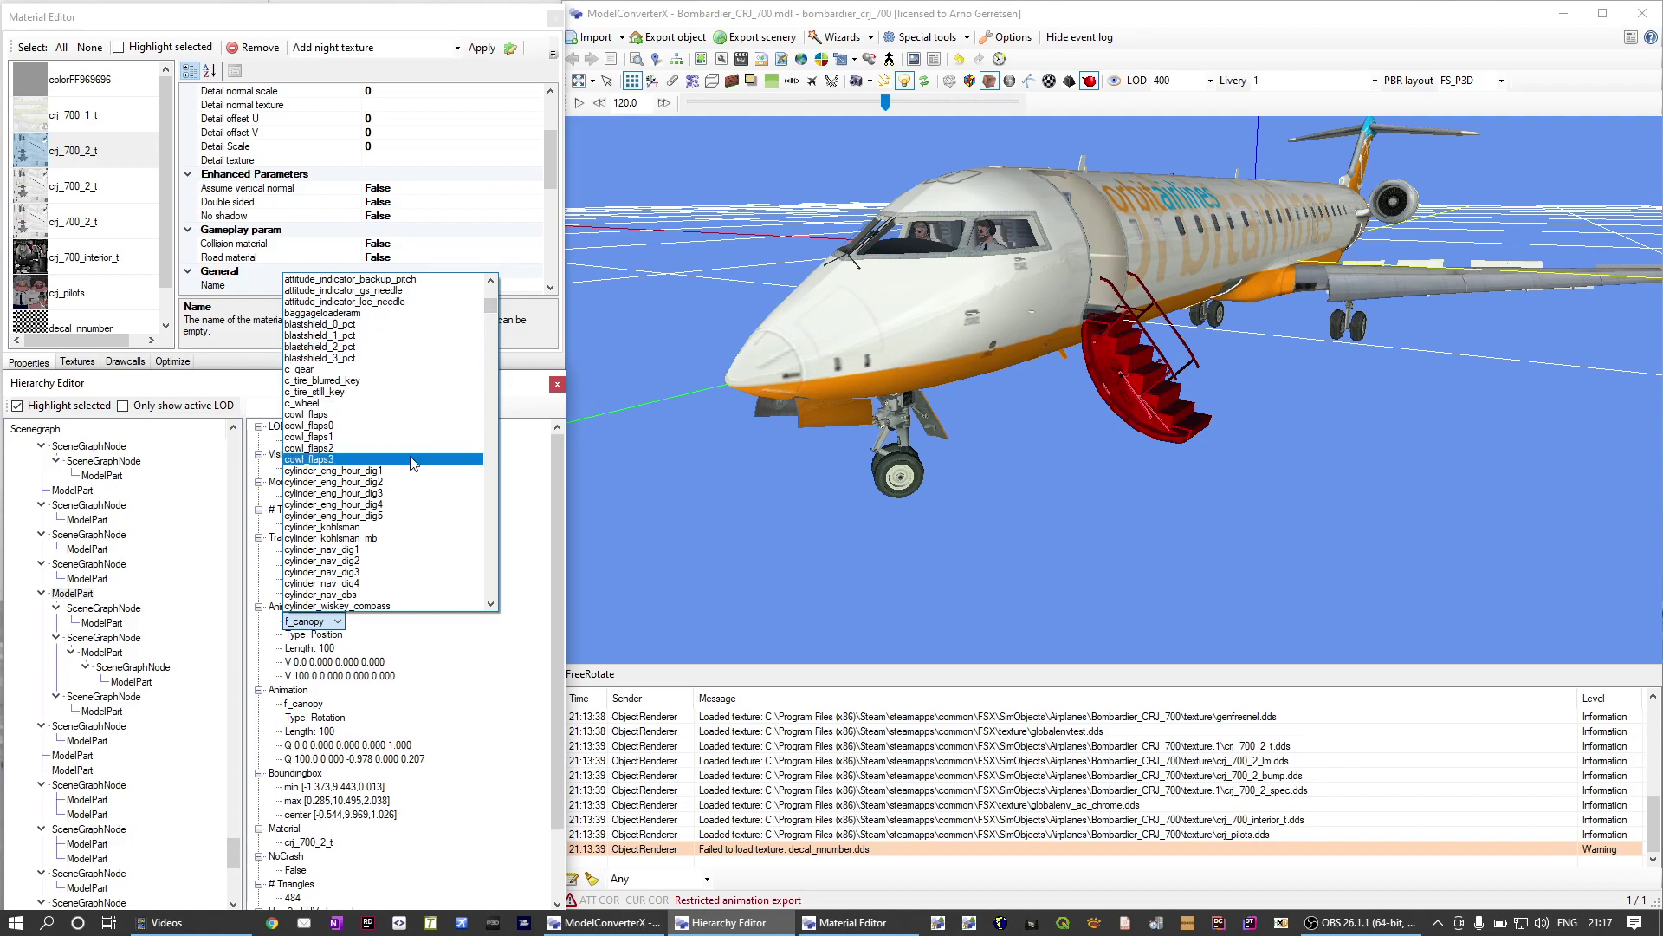
scroll(409, 533, down, 3)
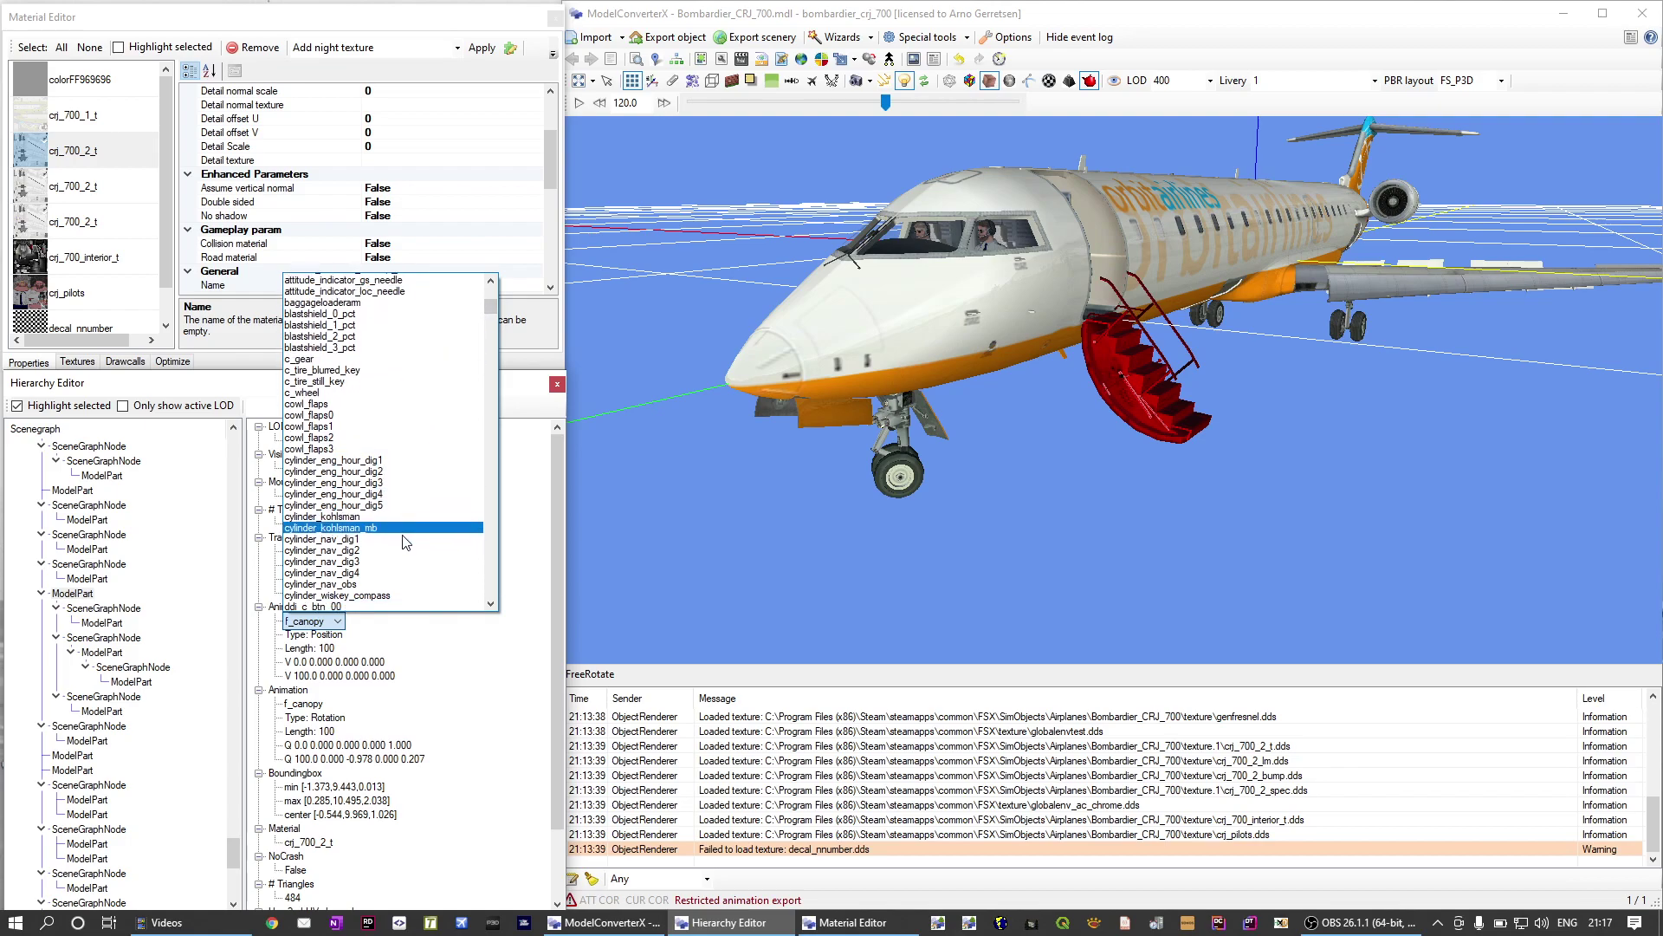
scroll(413, 520, down, 9)
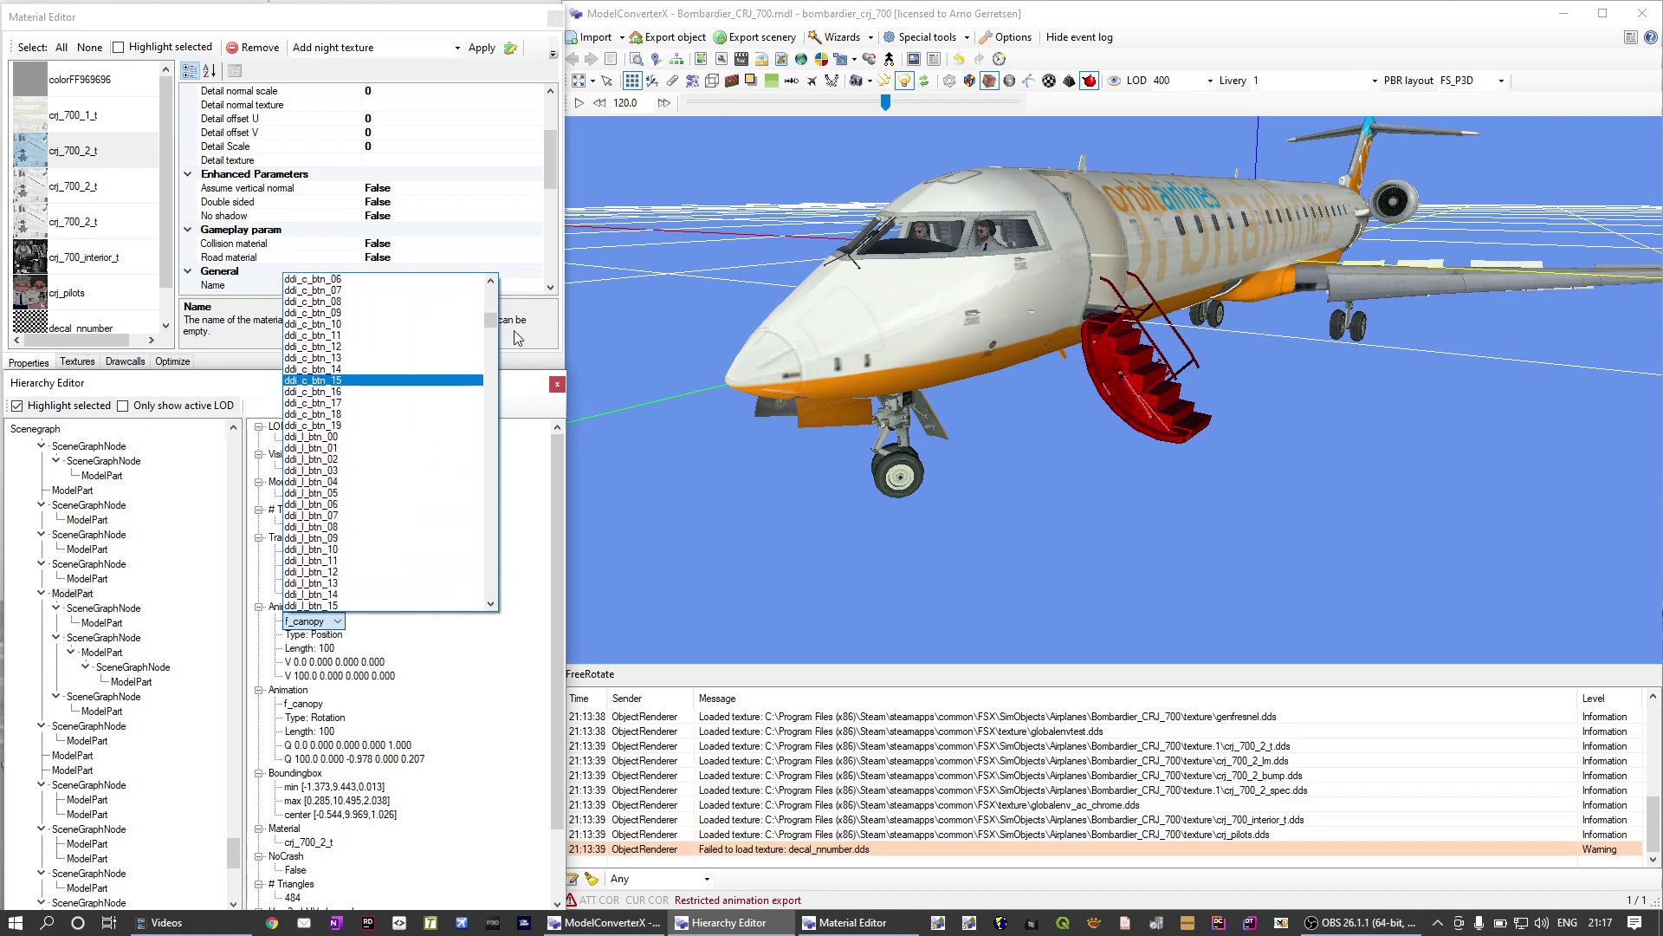
drag(491, 326, 491, 406)
drag(490, 513, 490, 525)
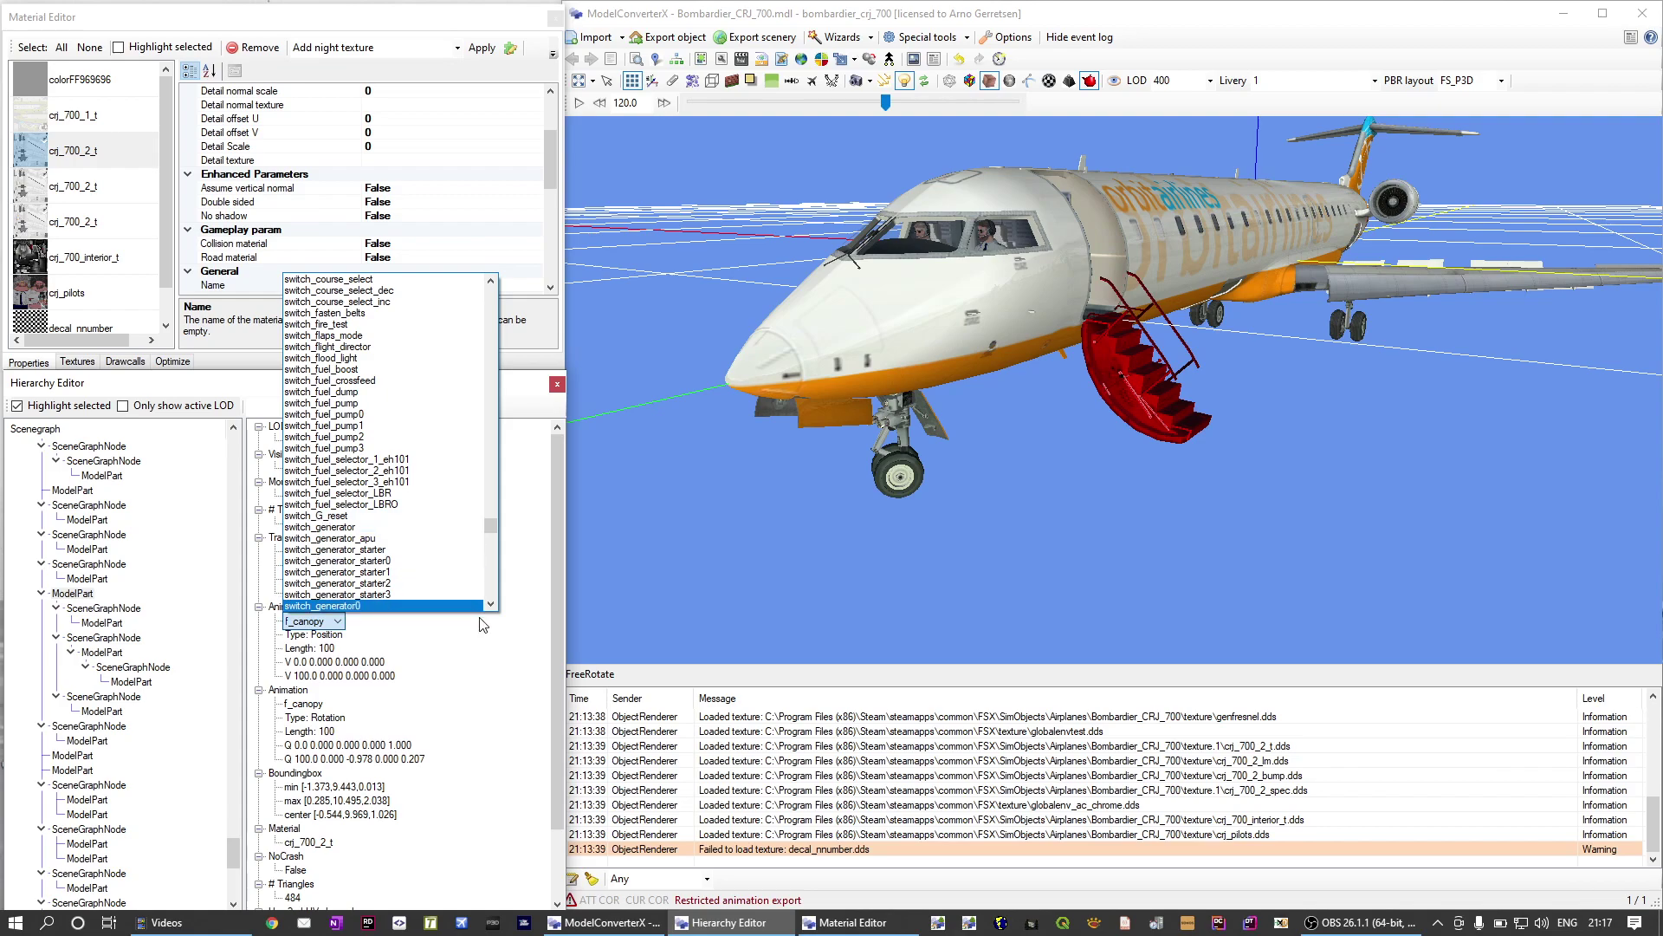
click(520, 639)
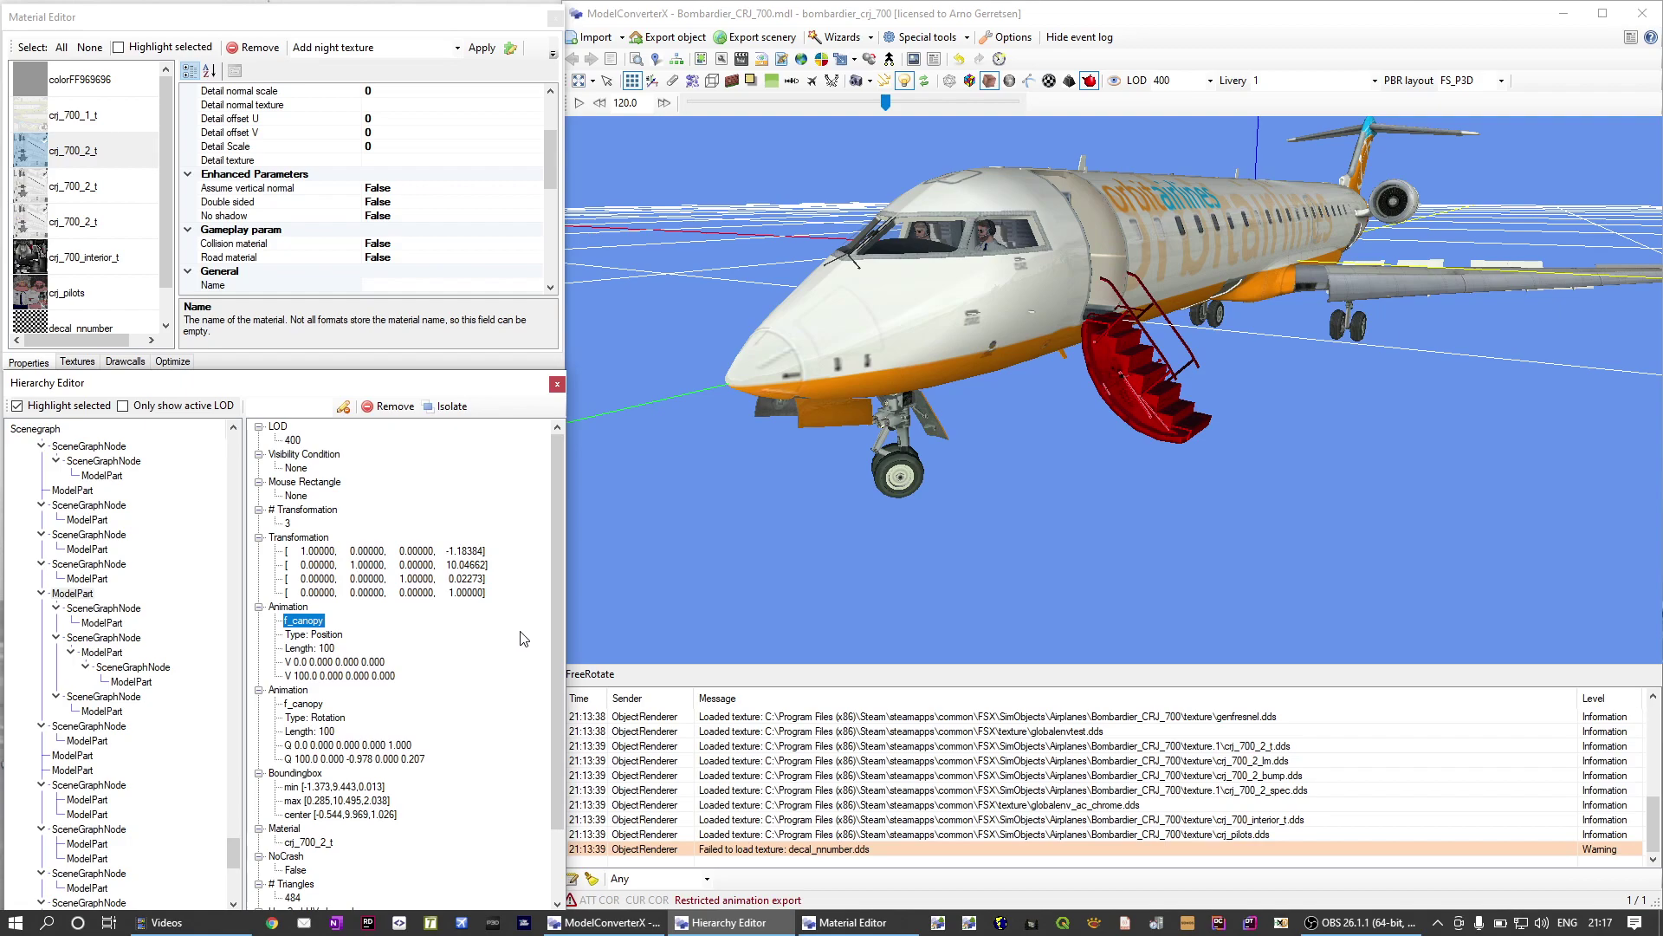
Turn off highlighting of the selected hierarchy node and set the stairs part's material to crj_700_1_t
drag(559, 593, 558, 659)
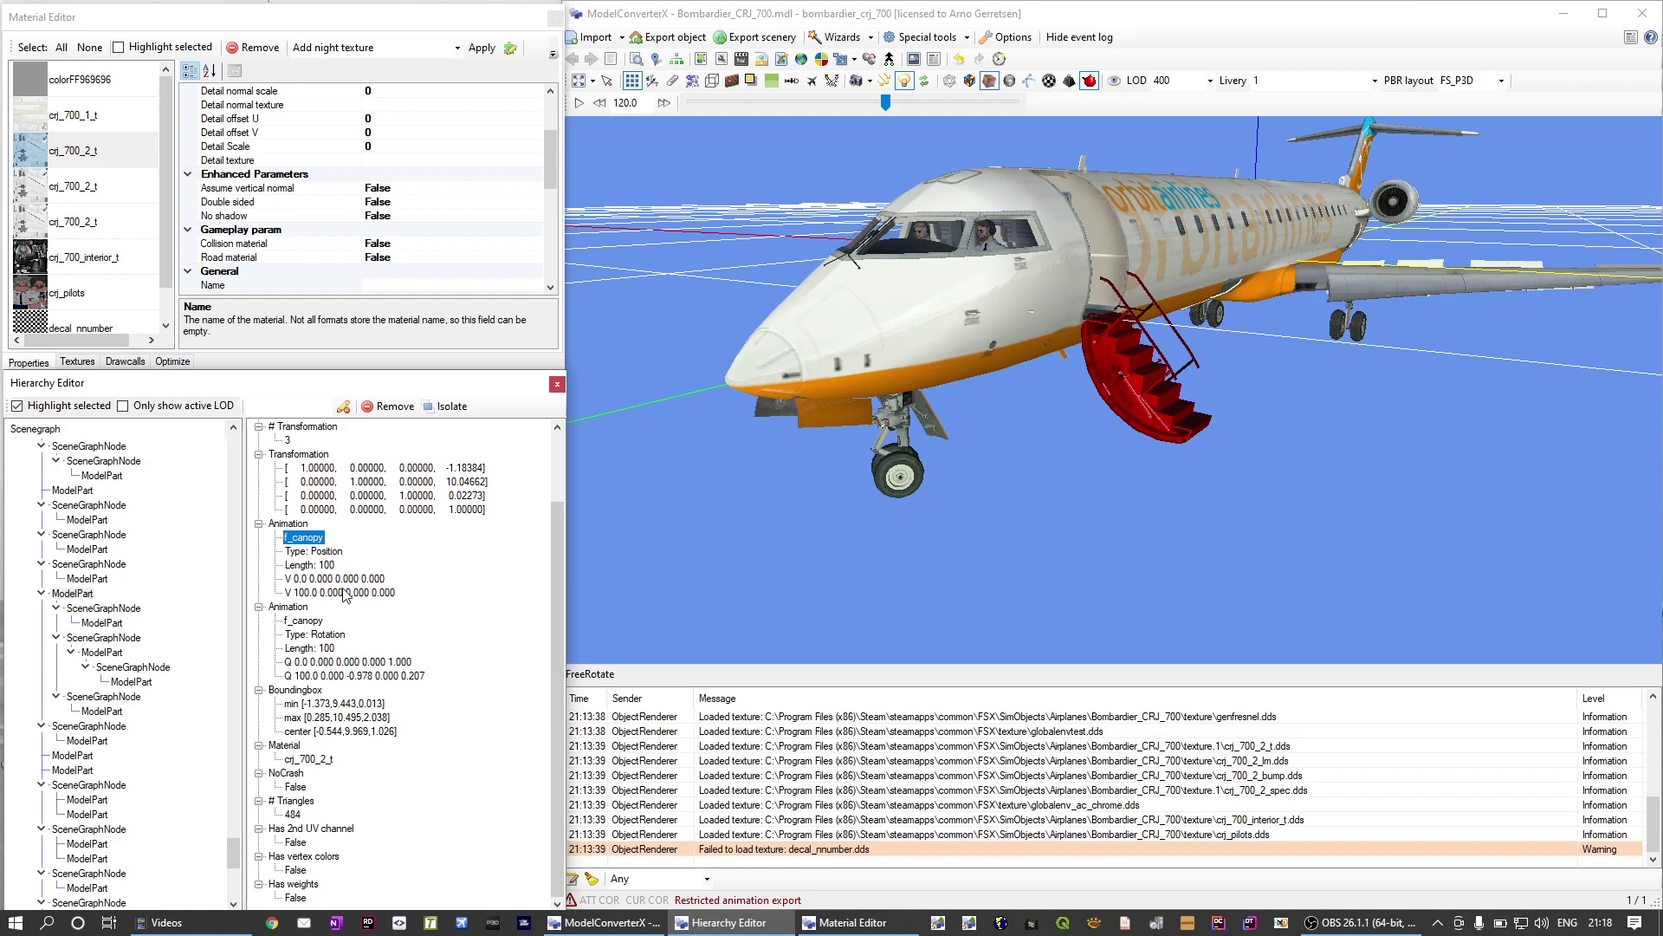
click(35, 411)
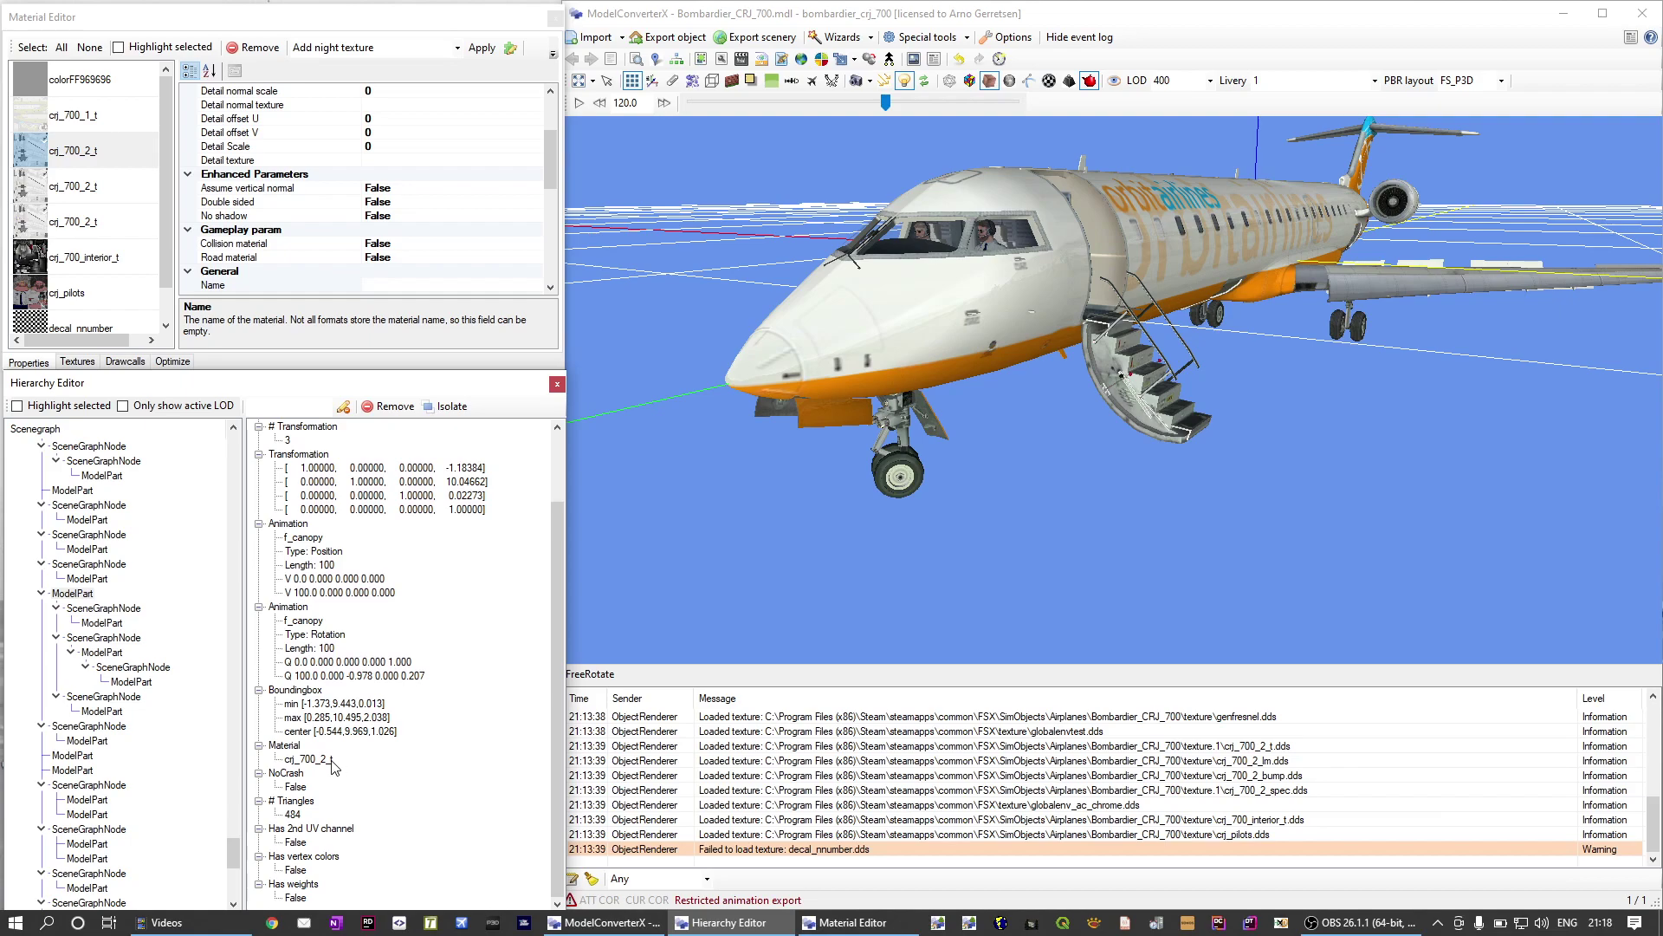
click(327, 759)
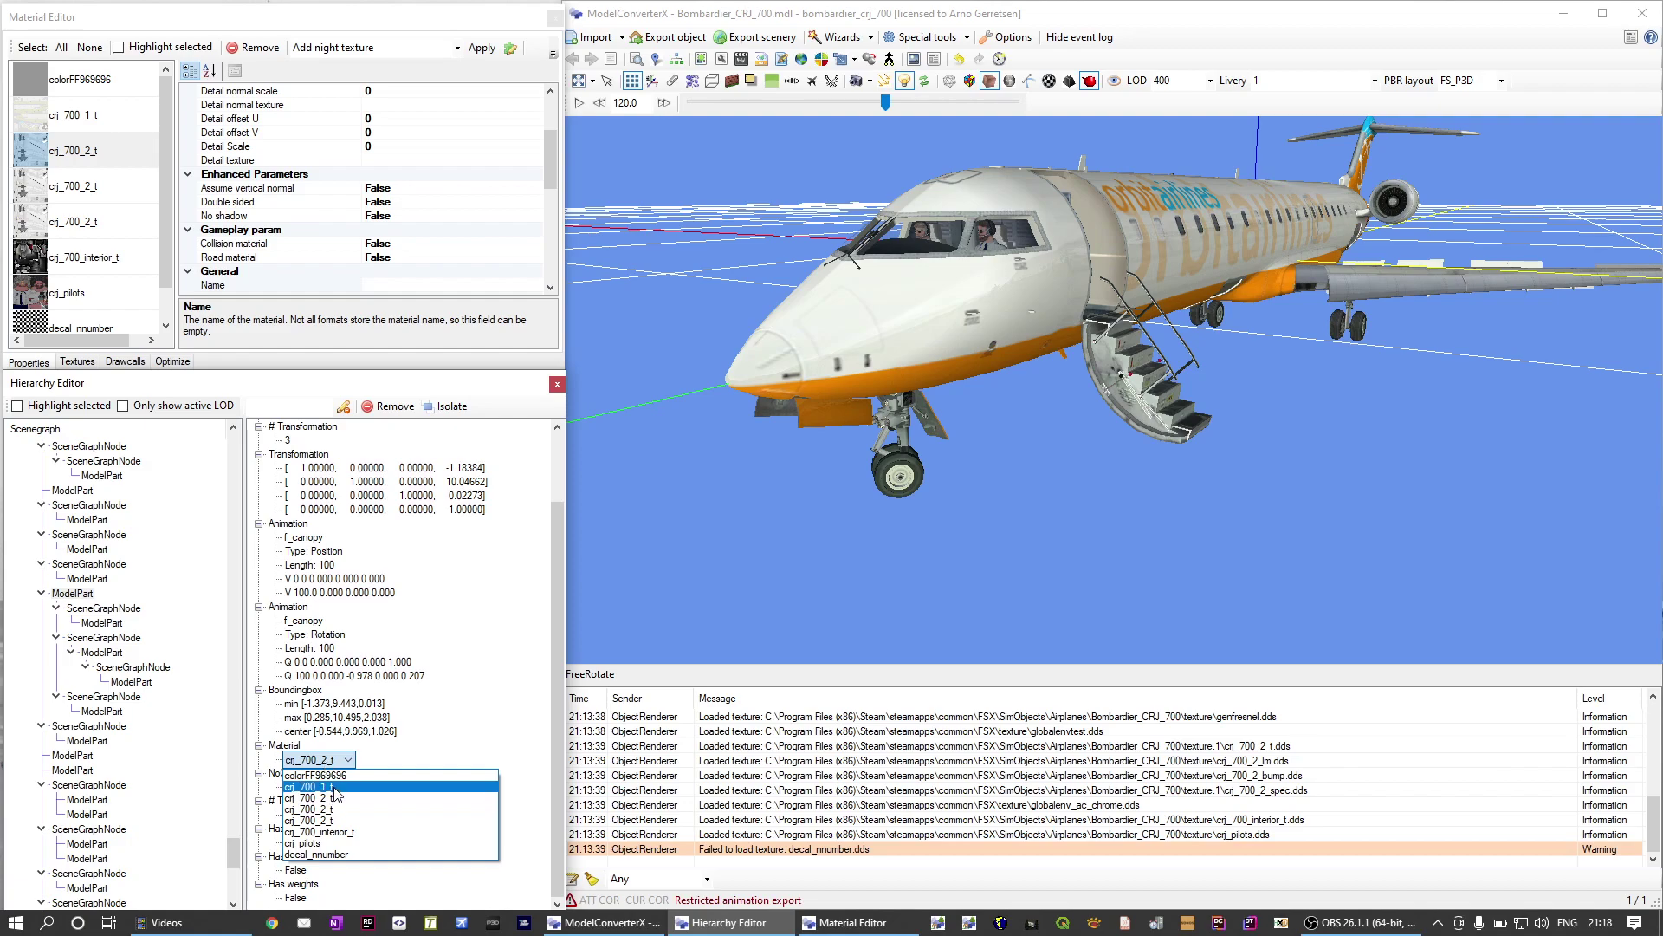
click(333, 788)
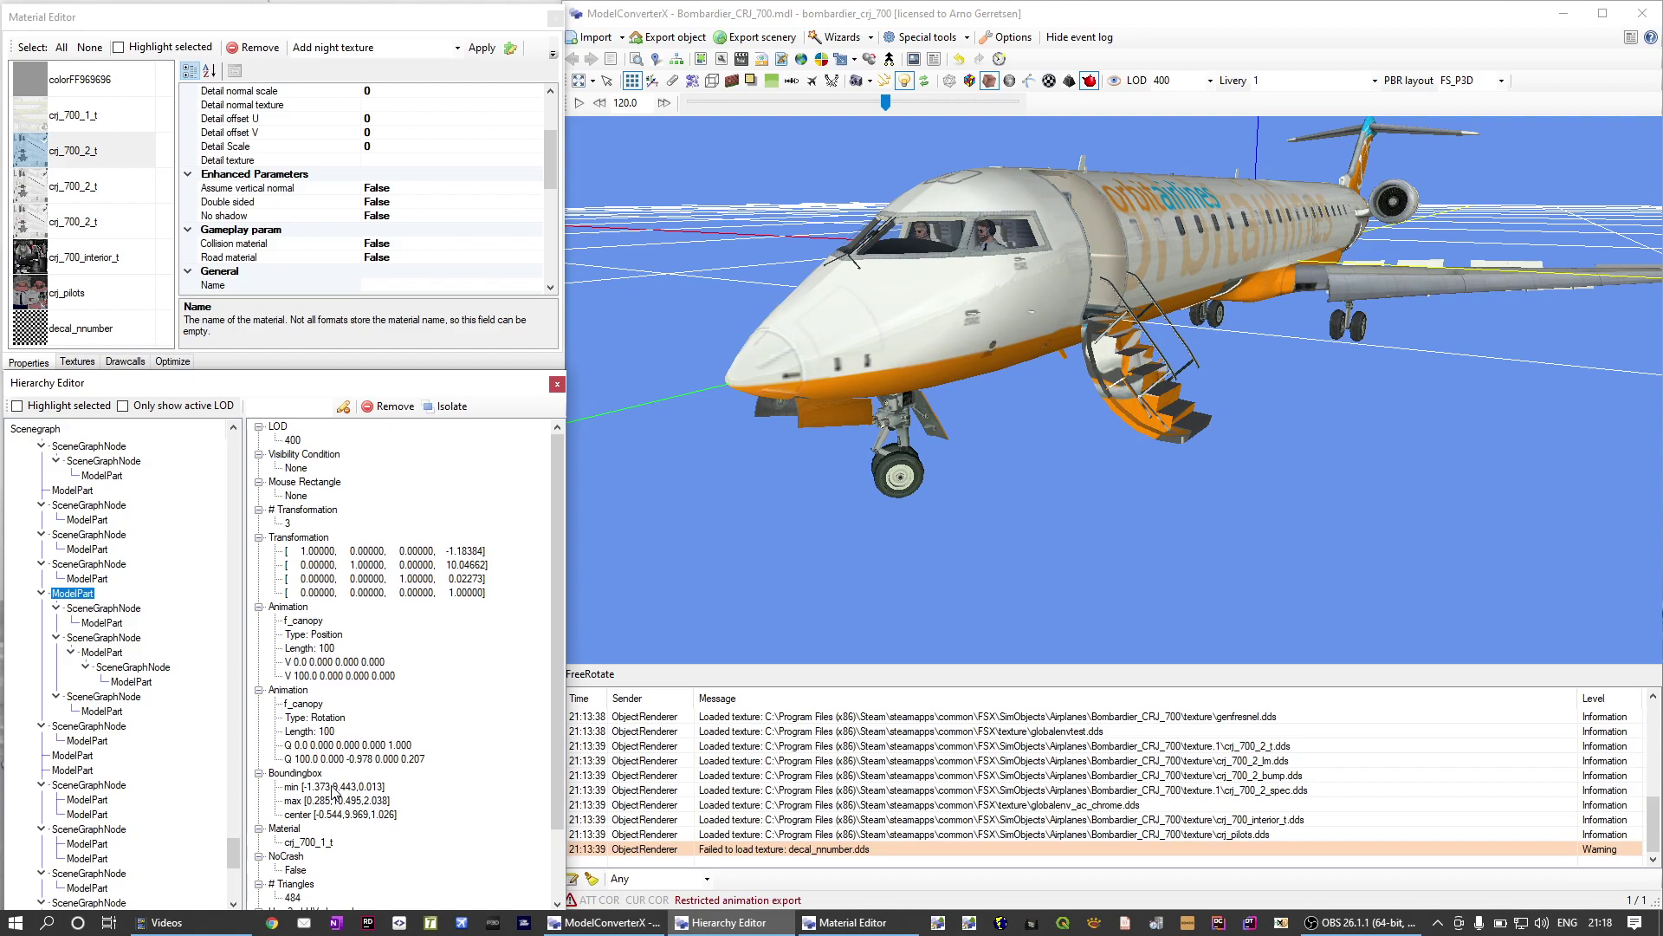
Switch the stairs part's material to crj_700_2_t and back to crj_700_1_t
click(330, 843)
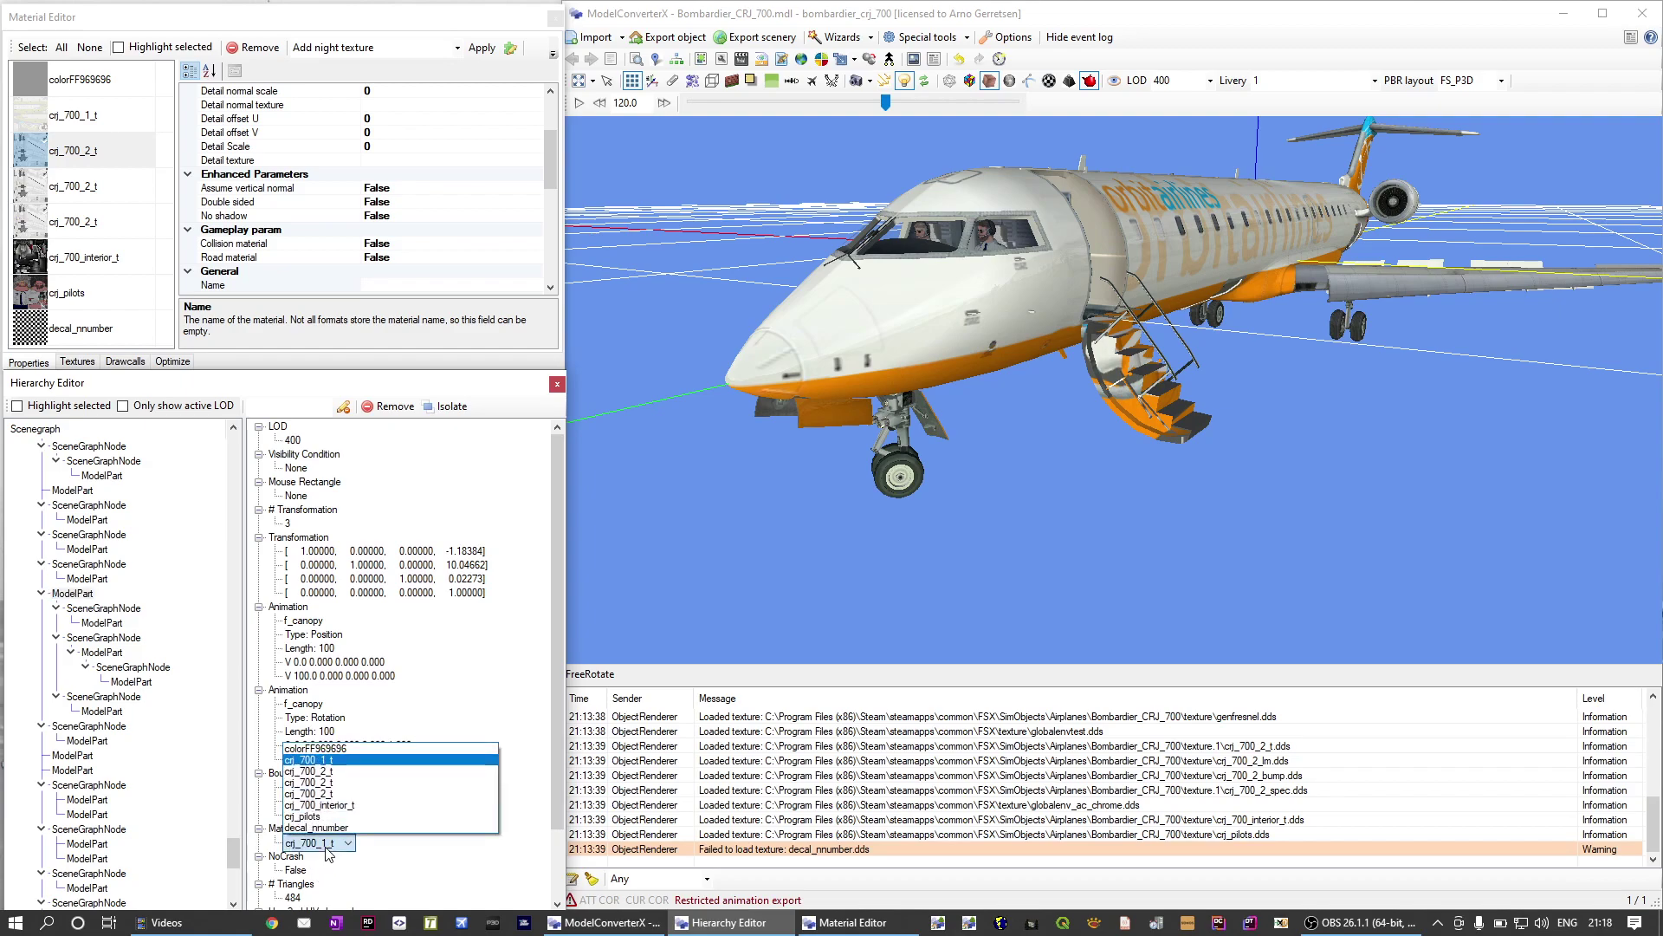
click(334, 771)
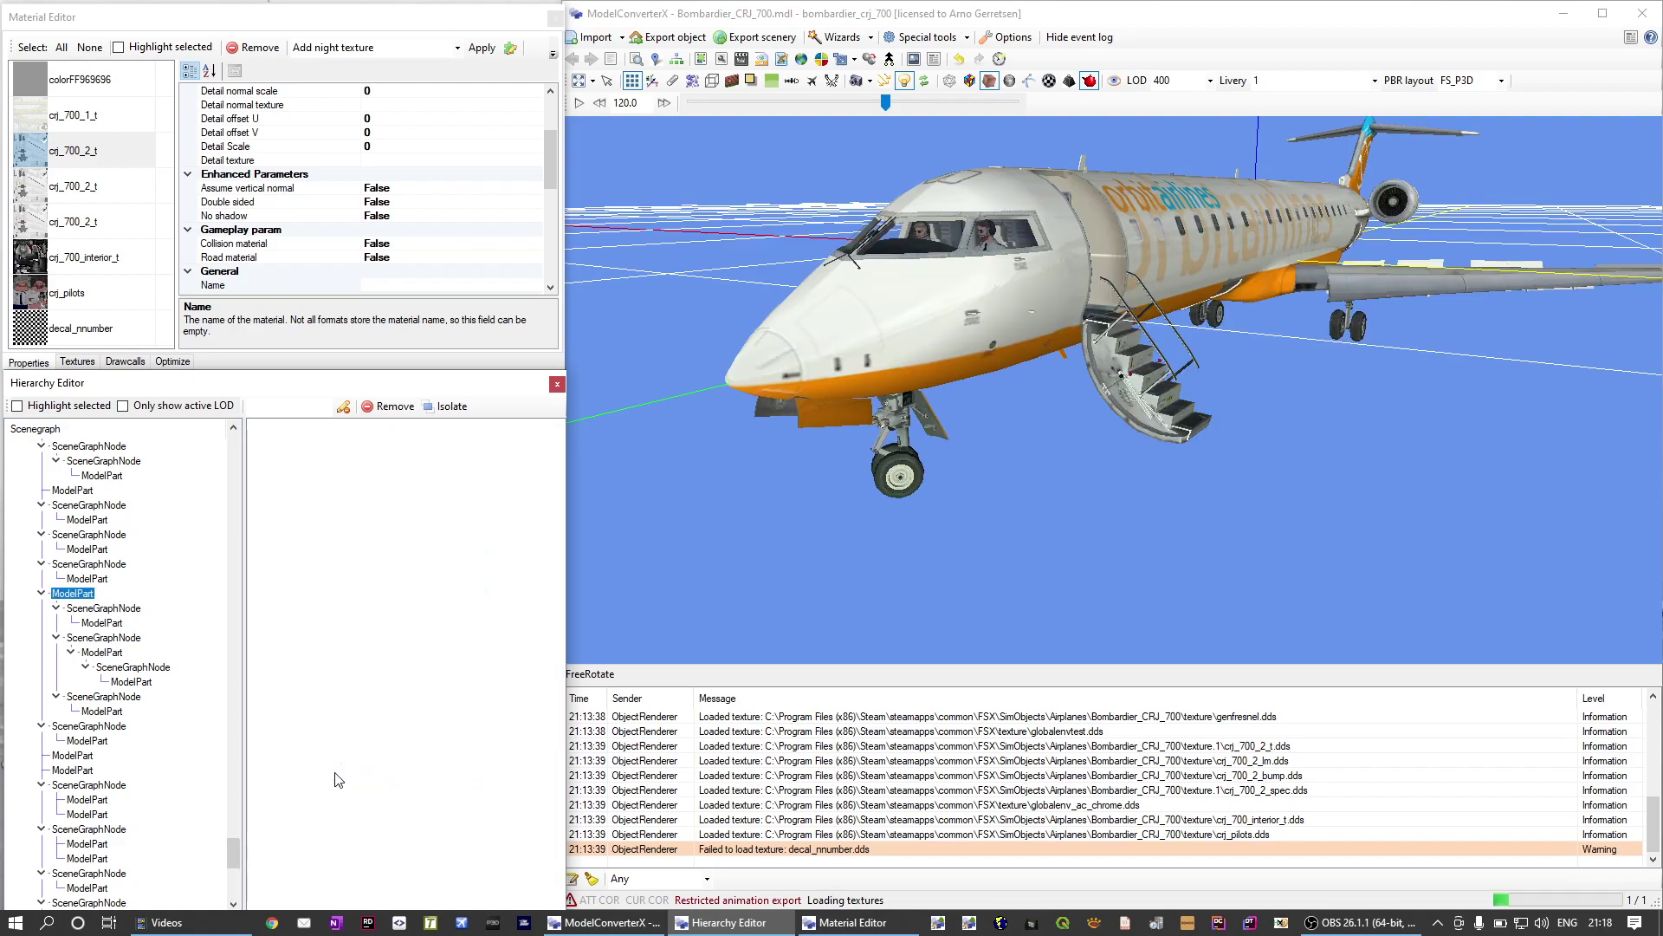
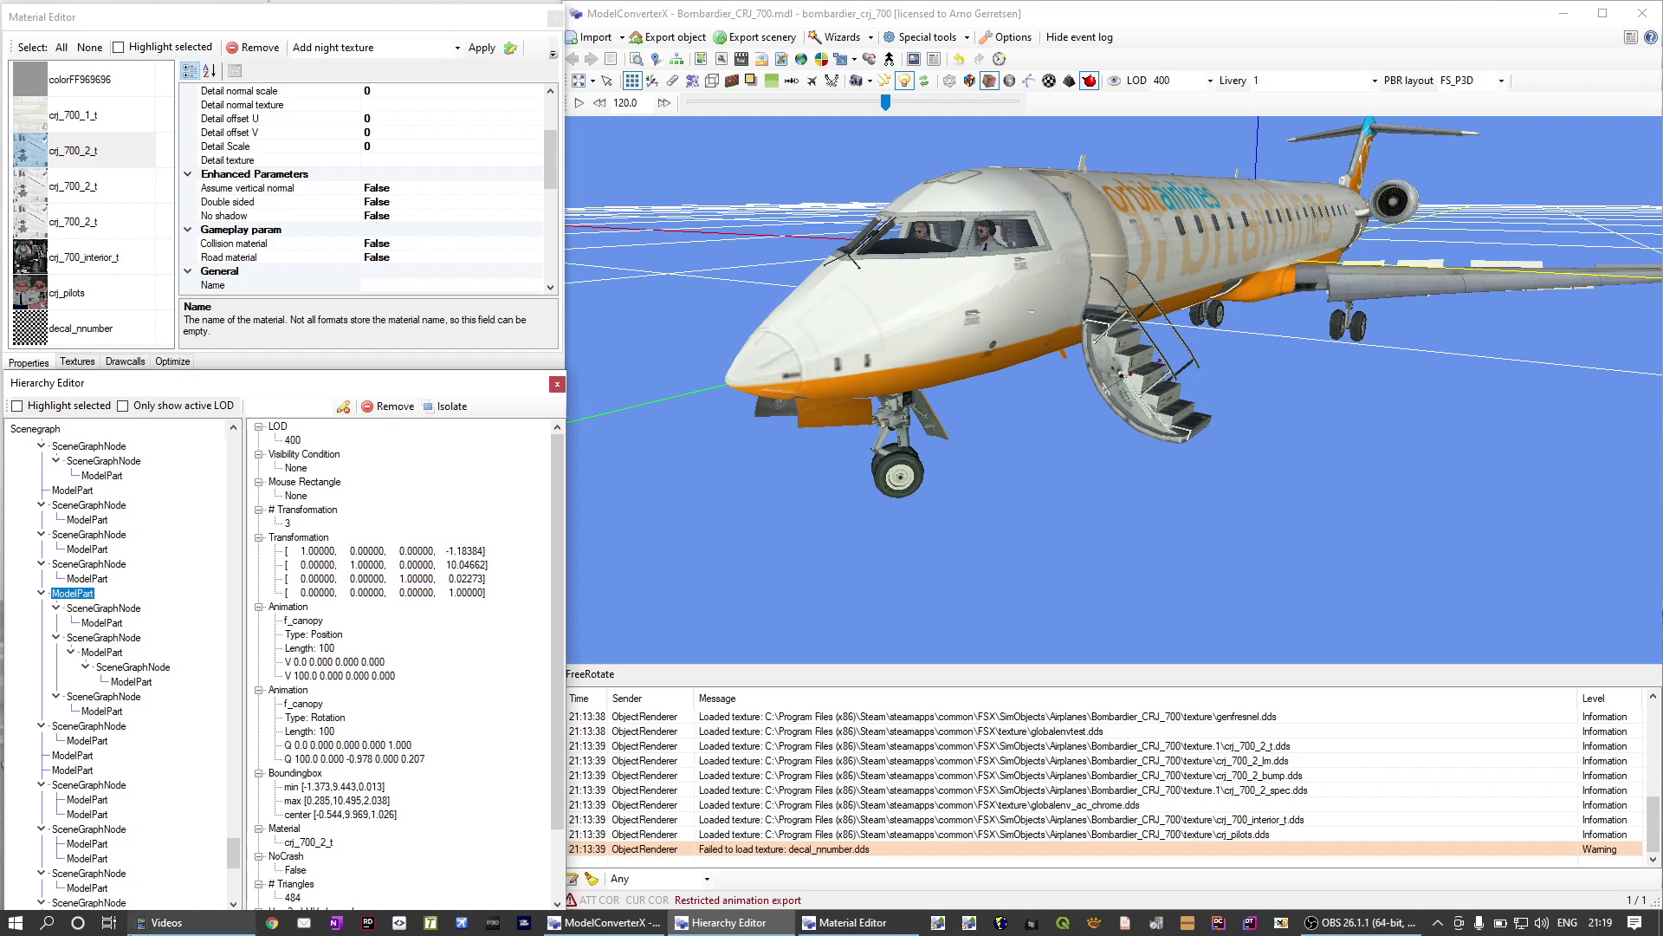
click(305, 842)
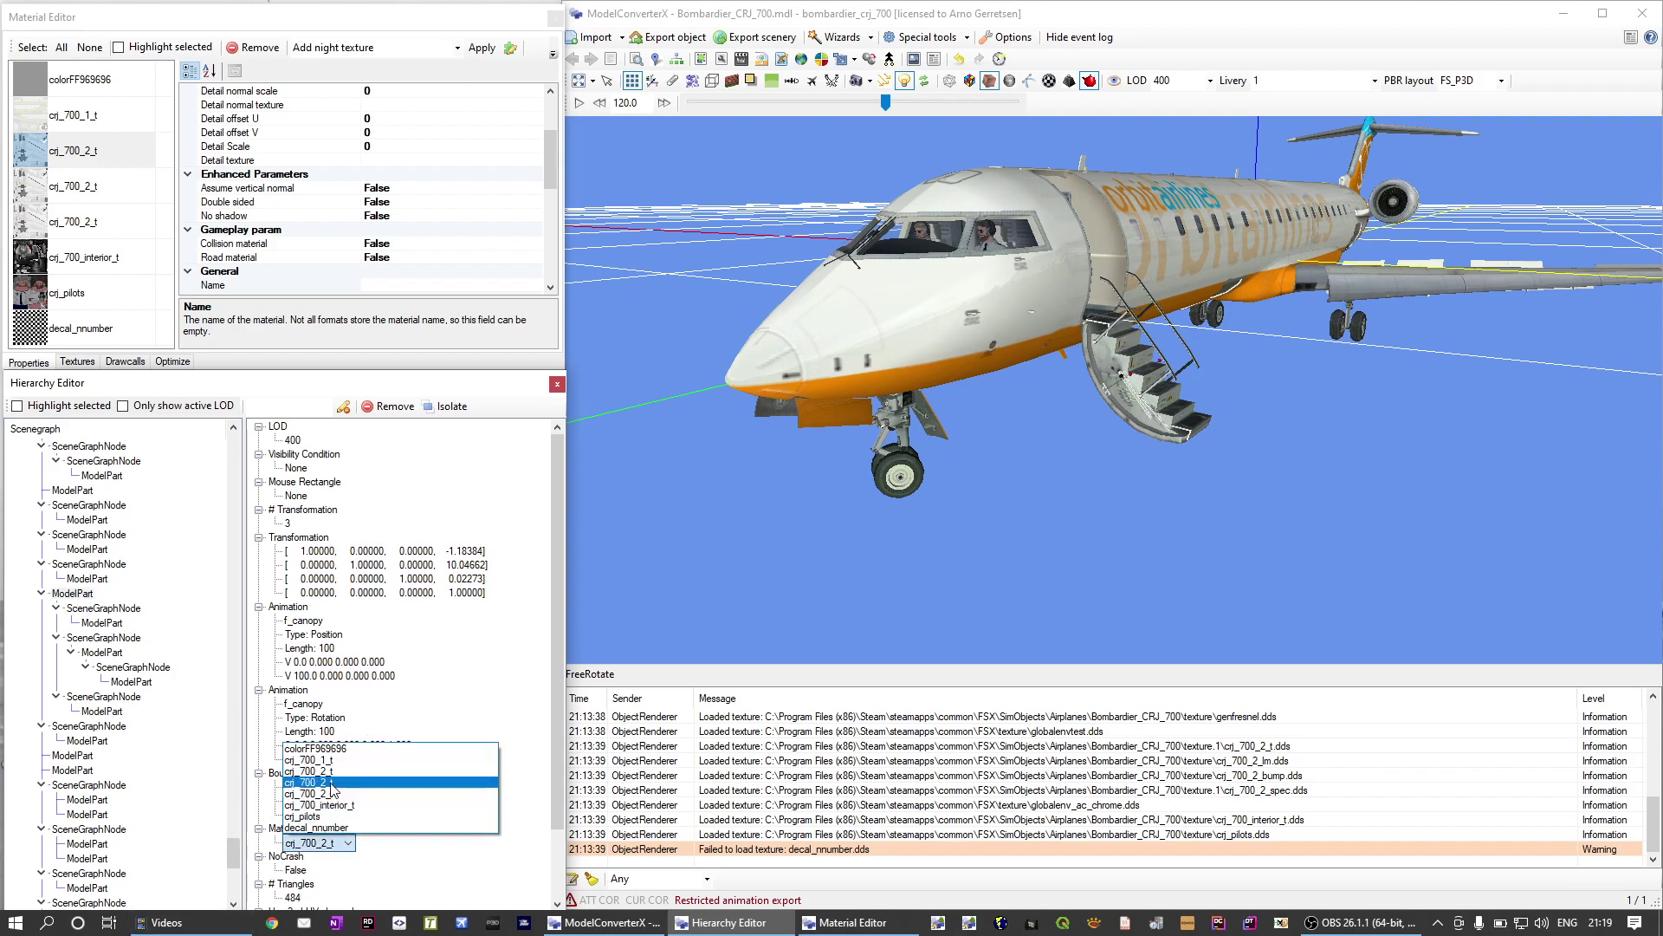
click(337, 770)
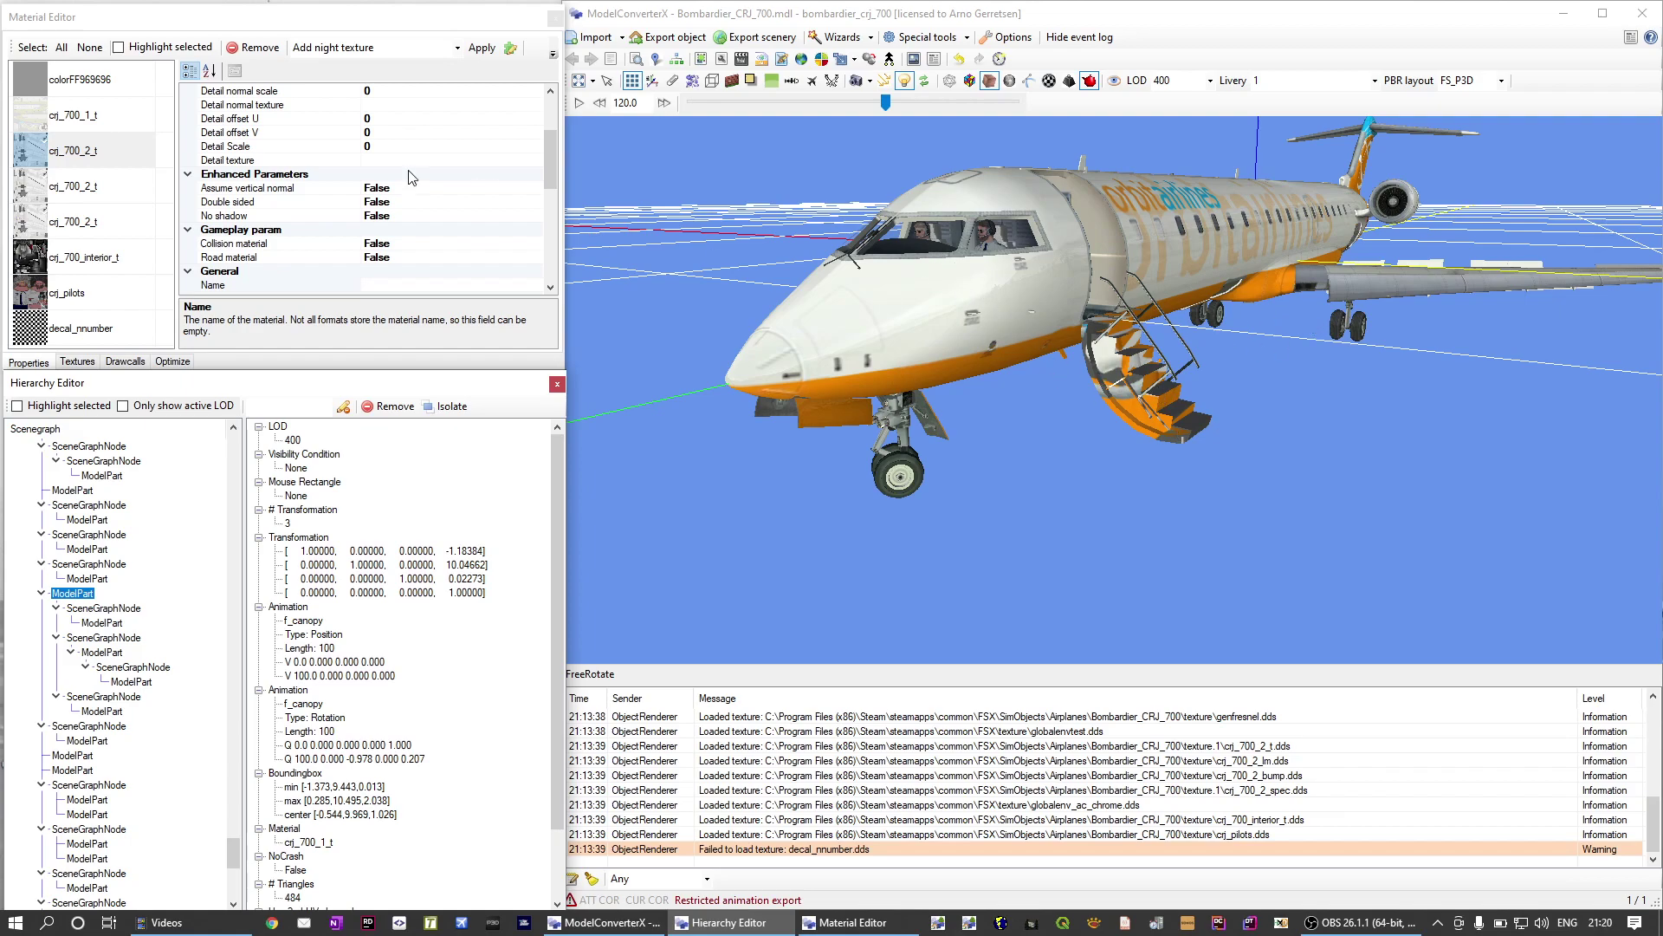
Highlight the crj_700_1_t material to check which aircraft parts use it, and turn the material highlighting off again
click(155, 47)
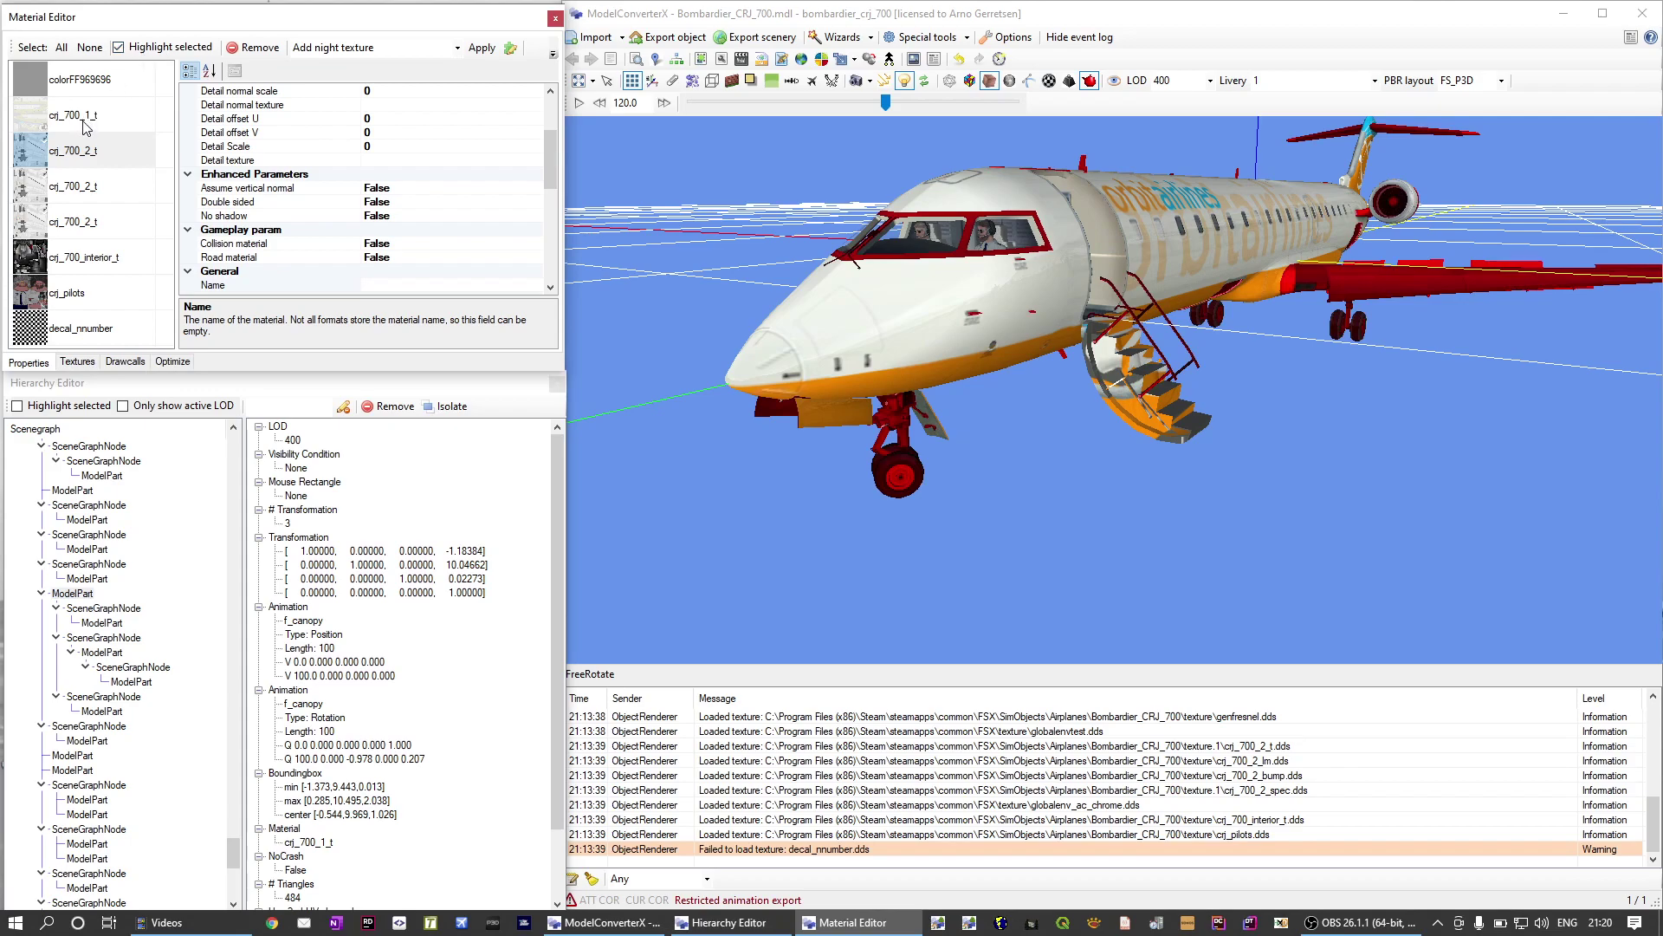
click(86, 126)
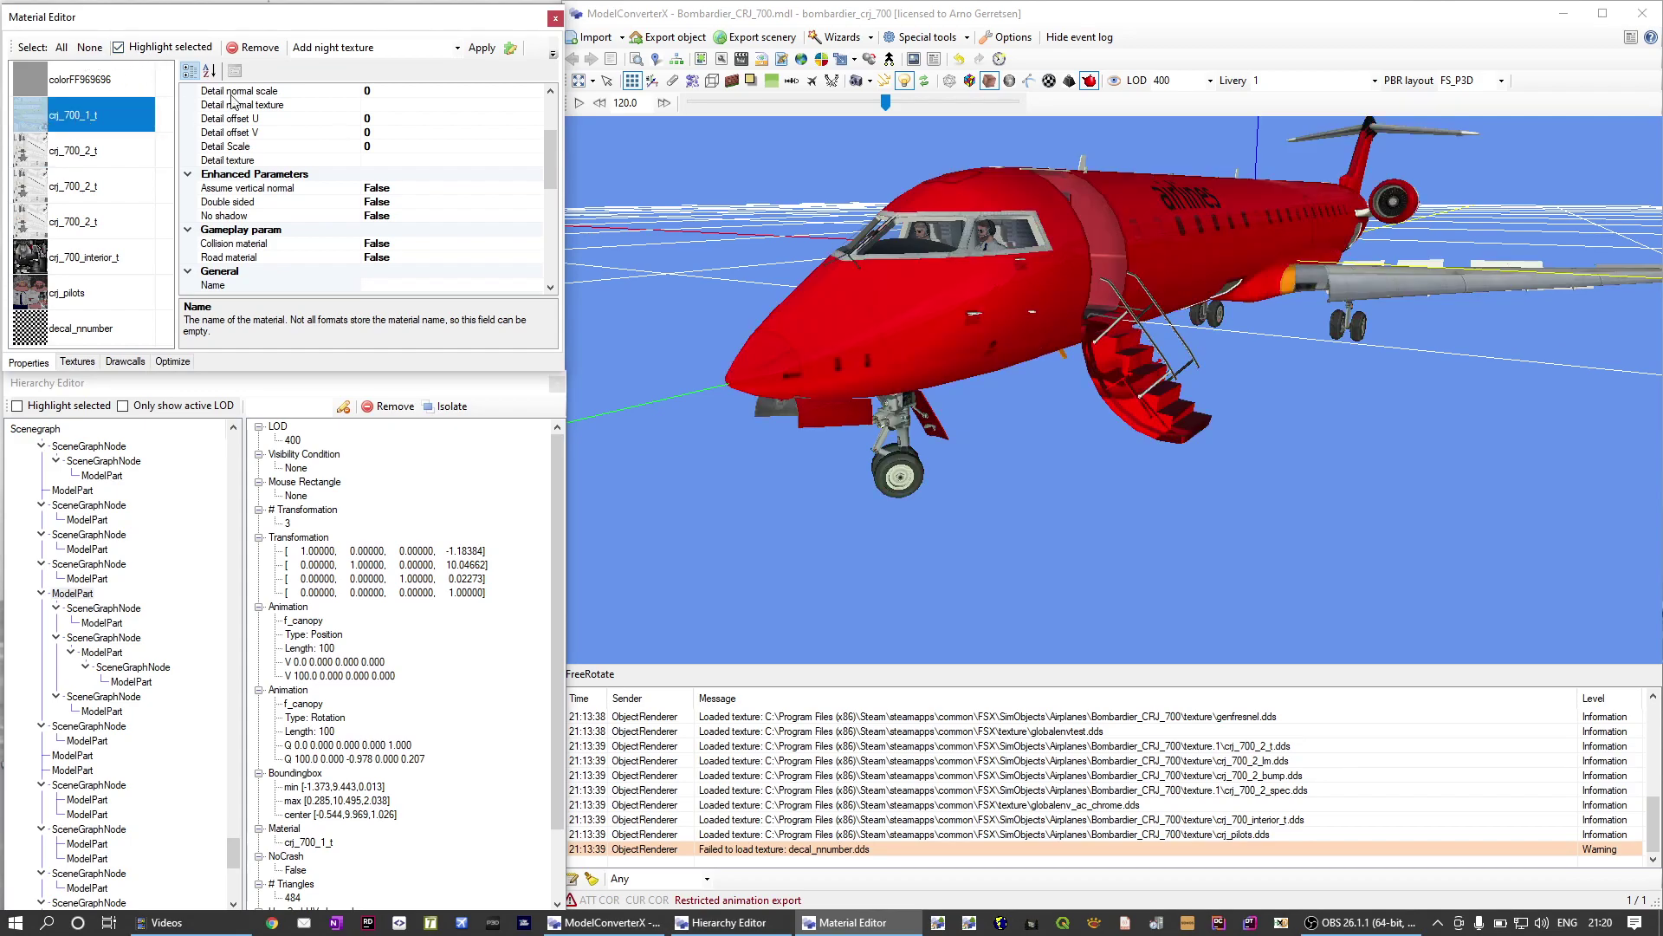
click(130, 50)
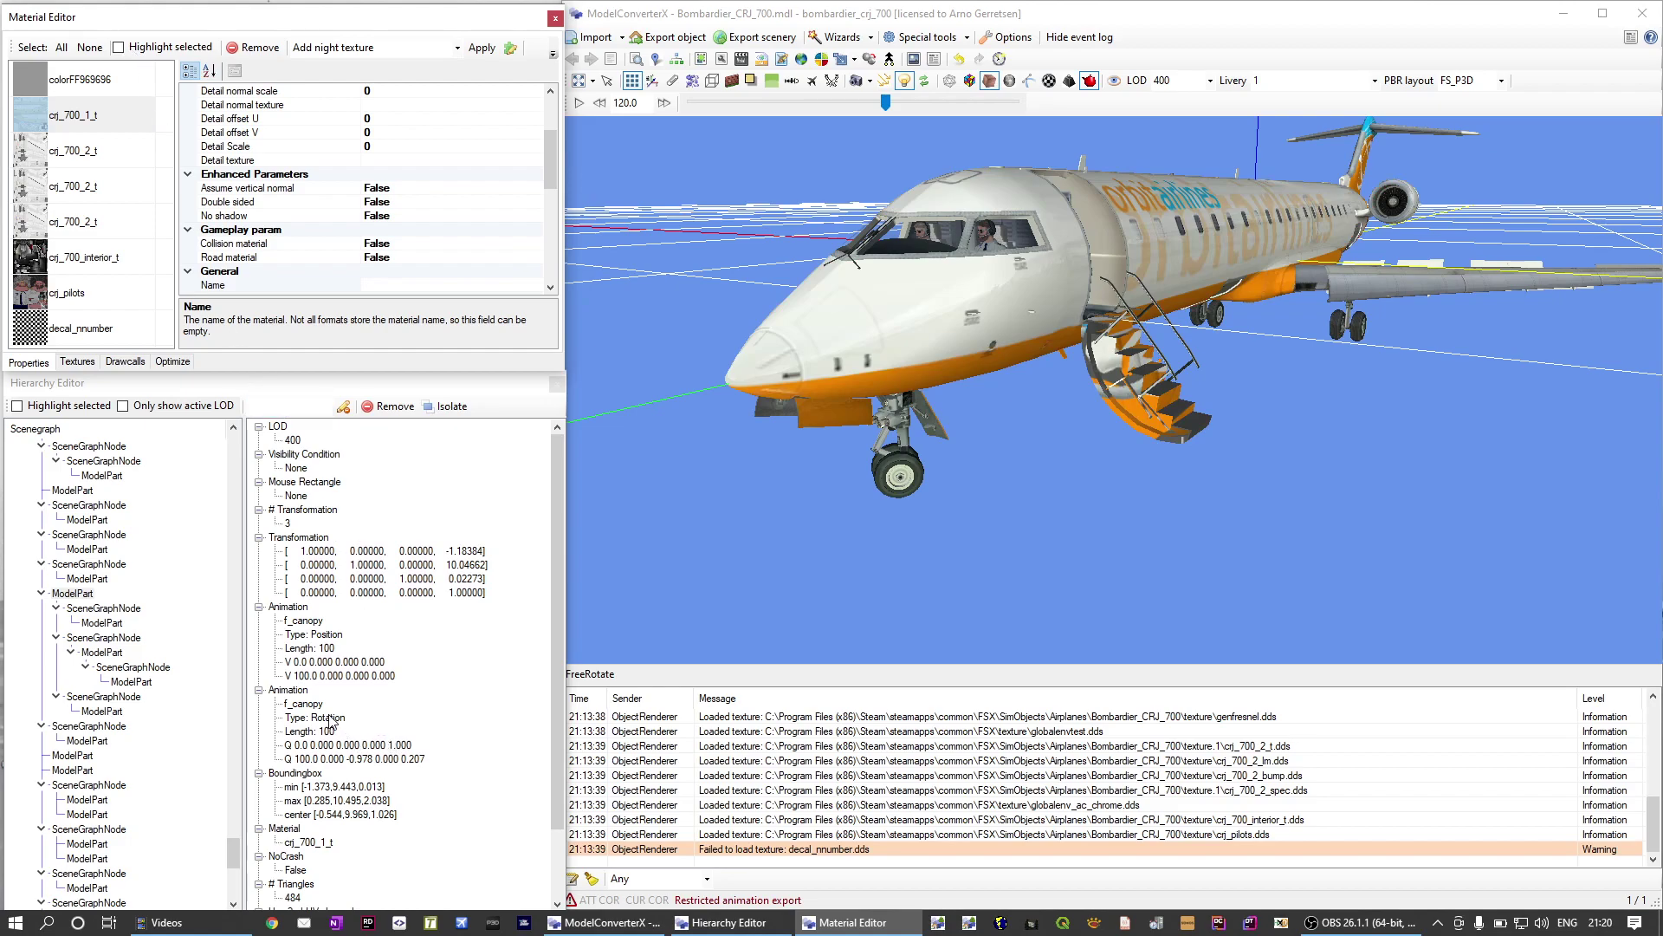
Give the stairs part its own copy of crj_700_1_t, and highlight each of the two copies to compare where they apply
click(320, 844)
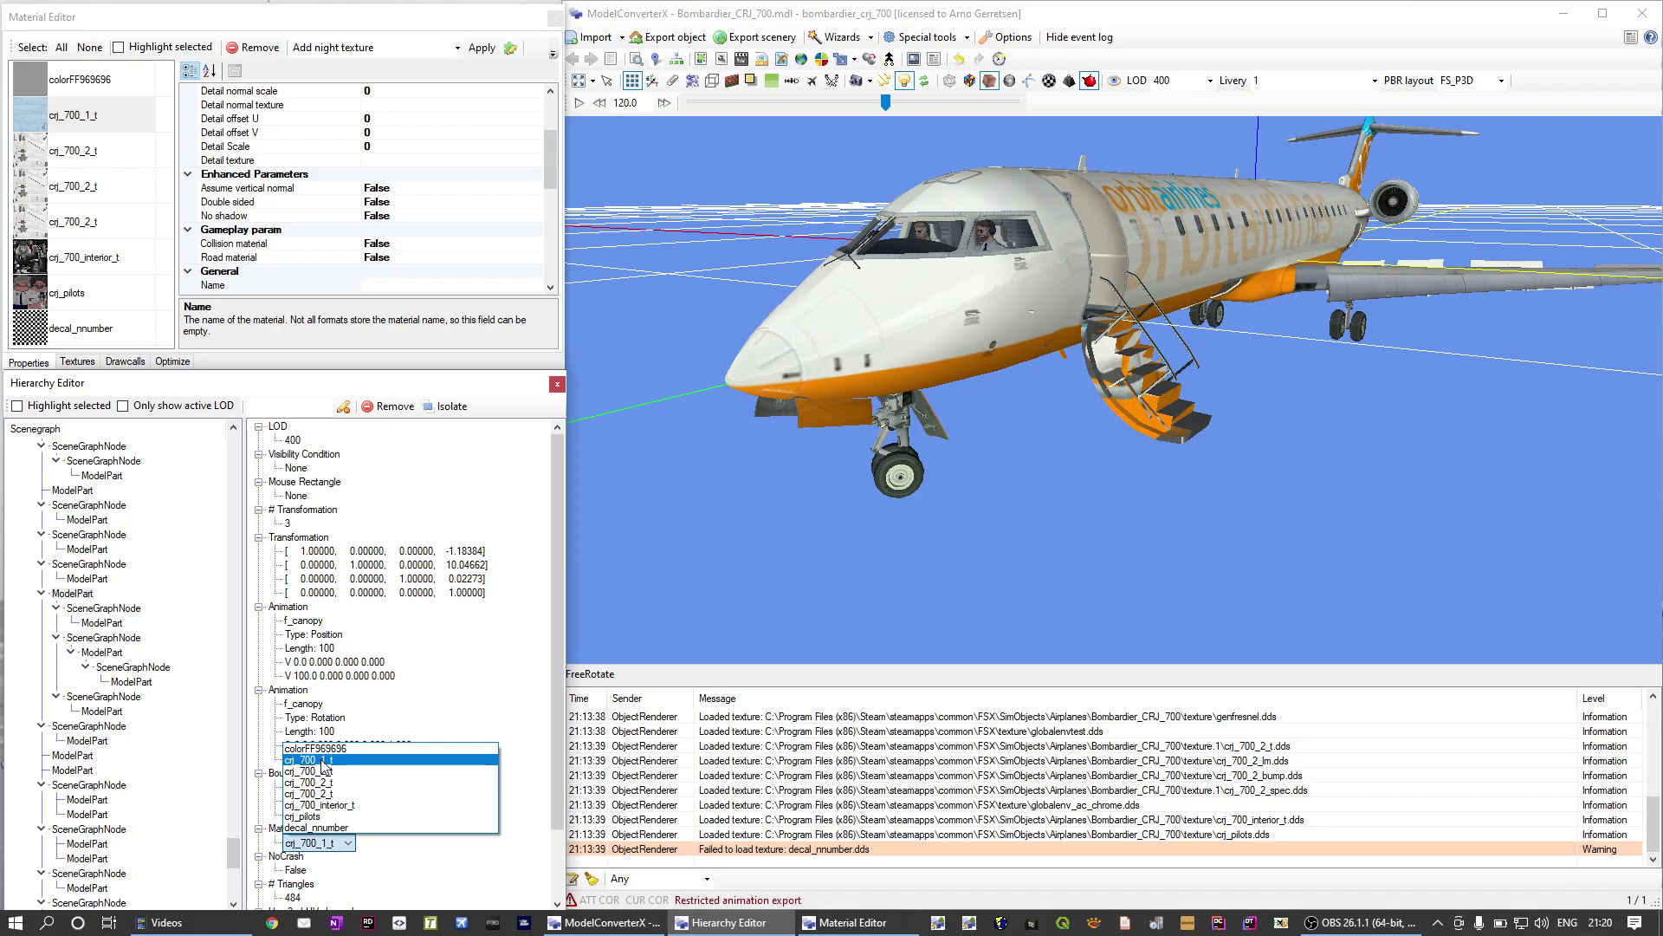
click(323, 761)
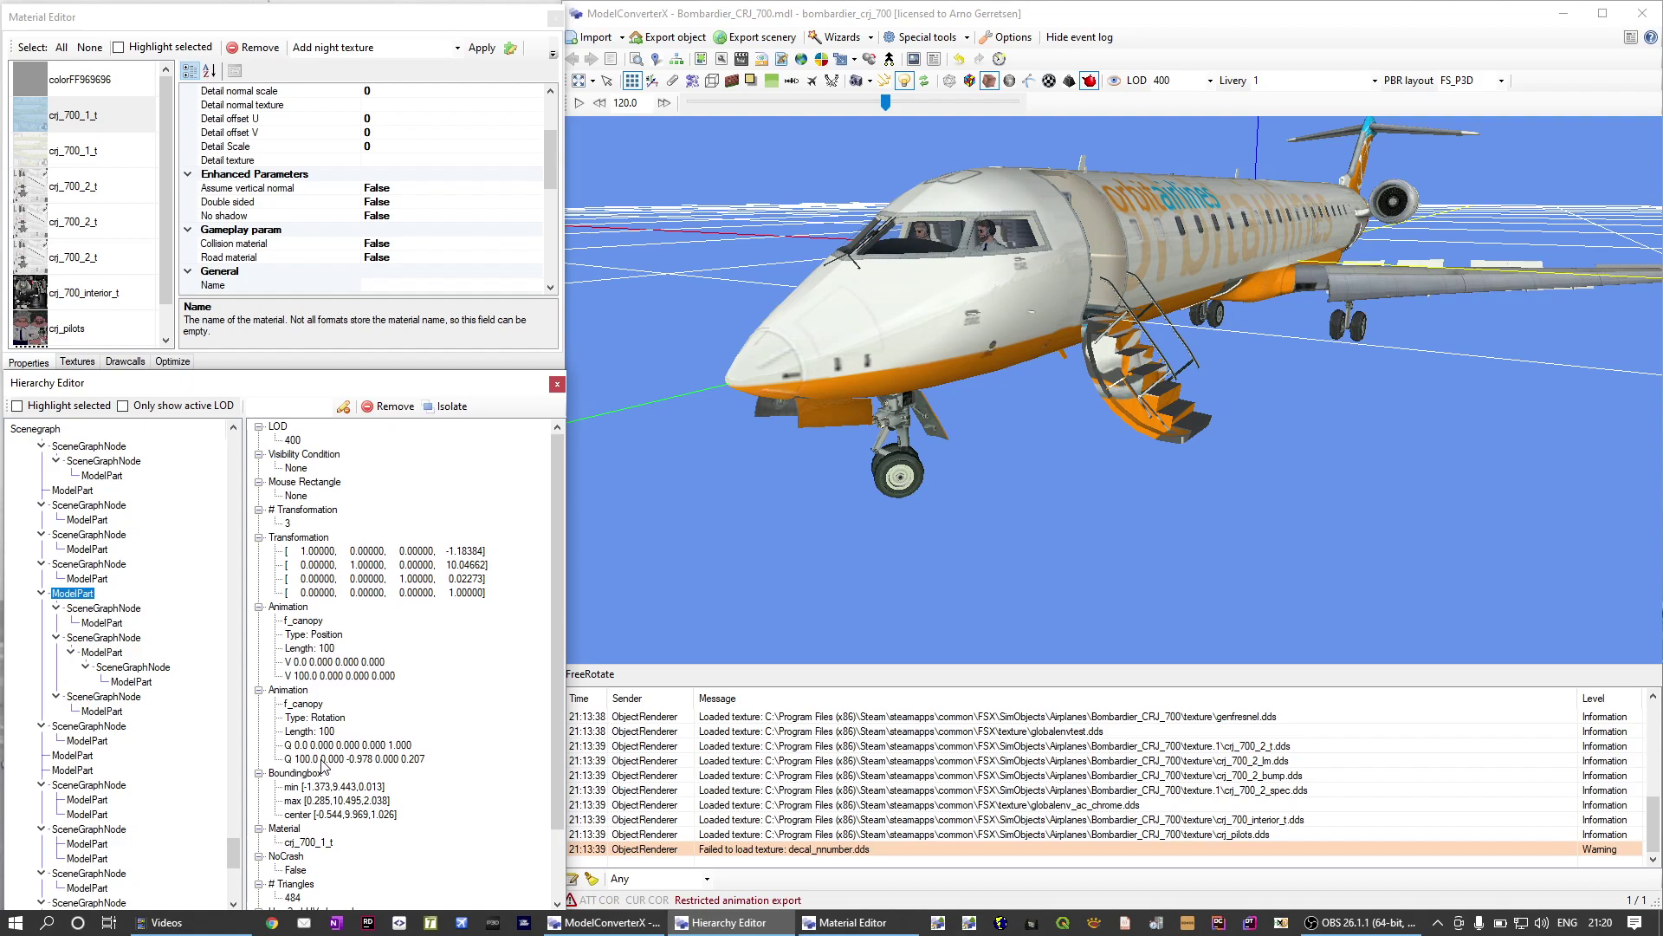
click(119, 48)
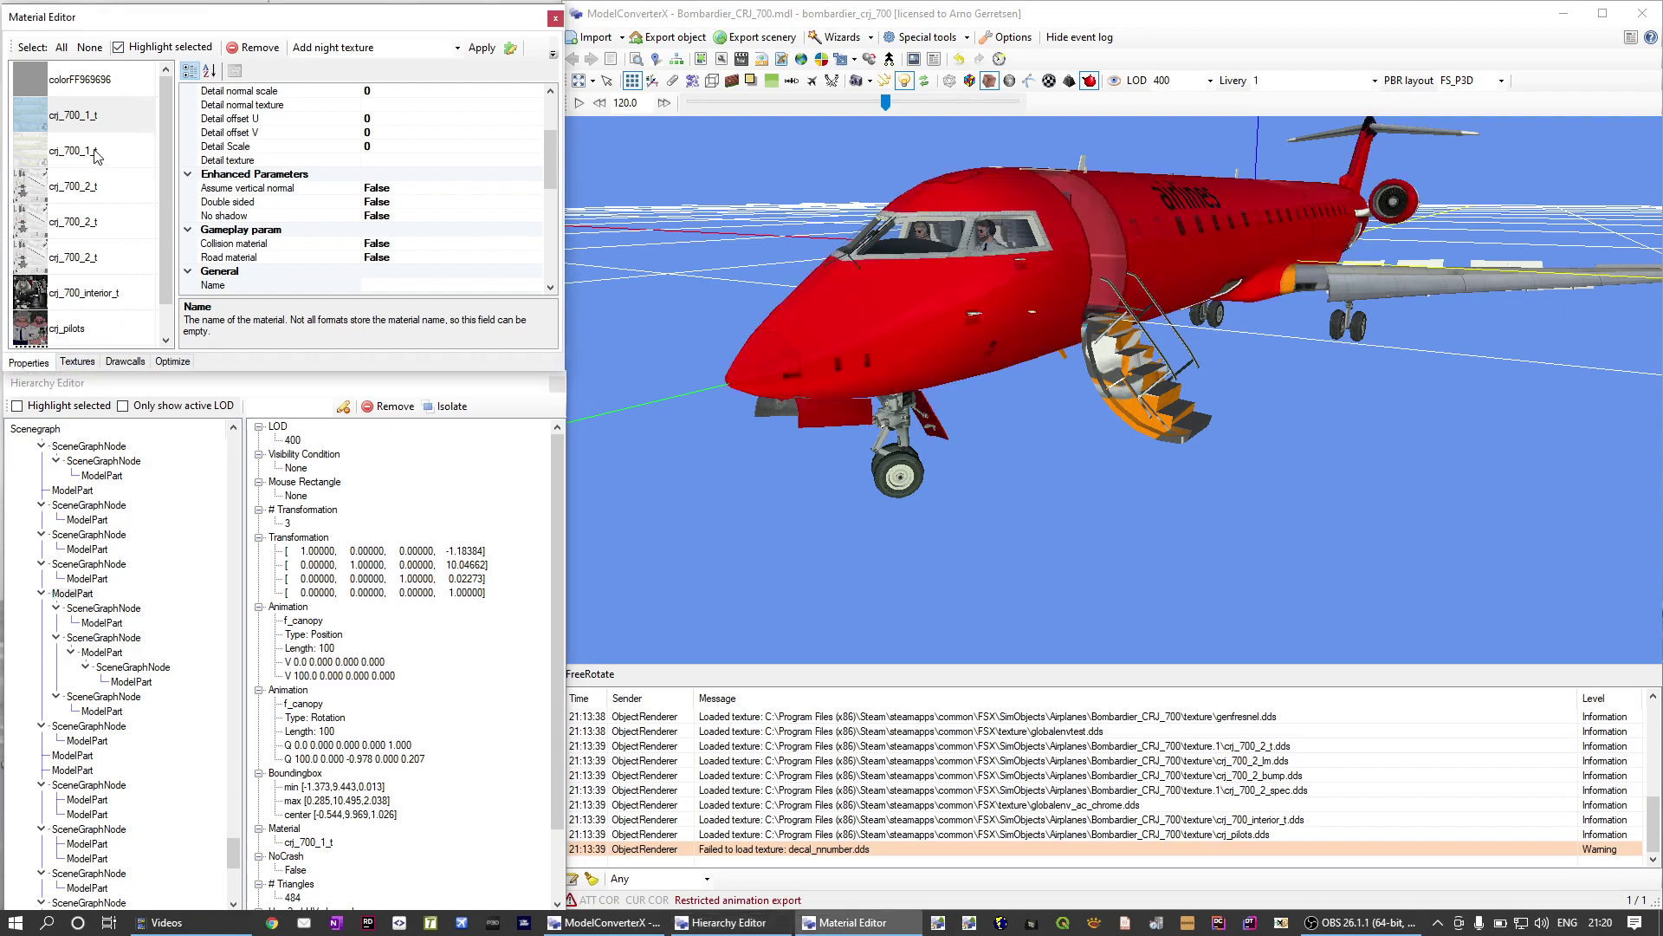
click(86, 119)
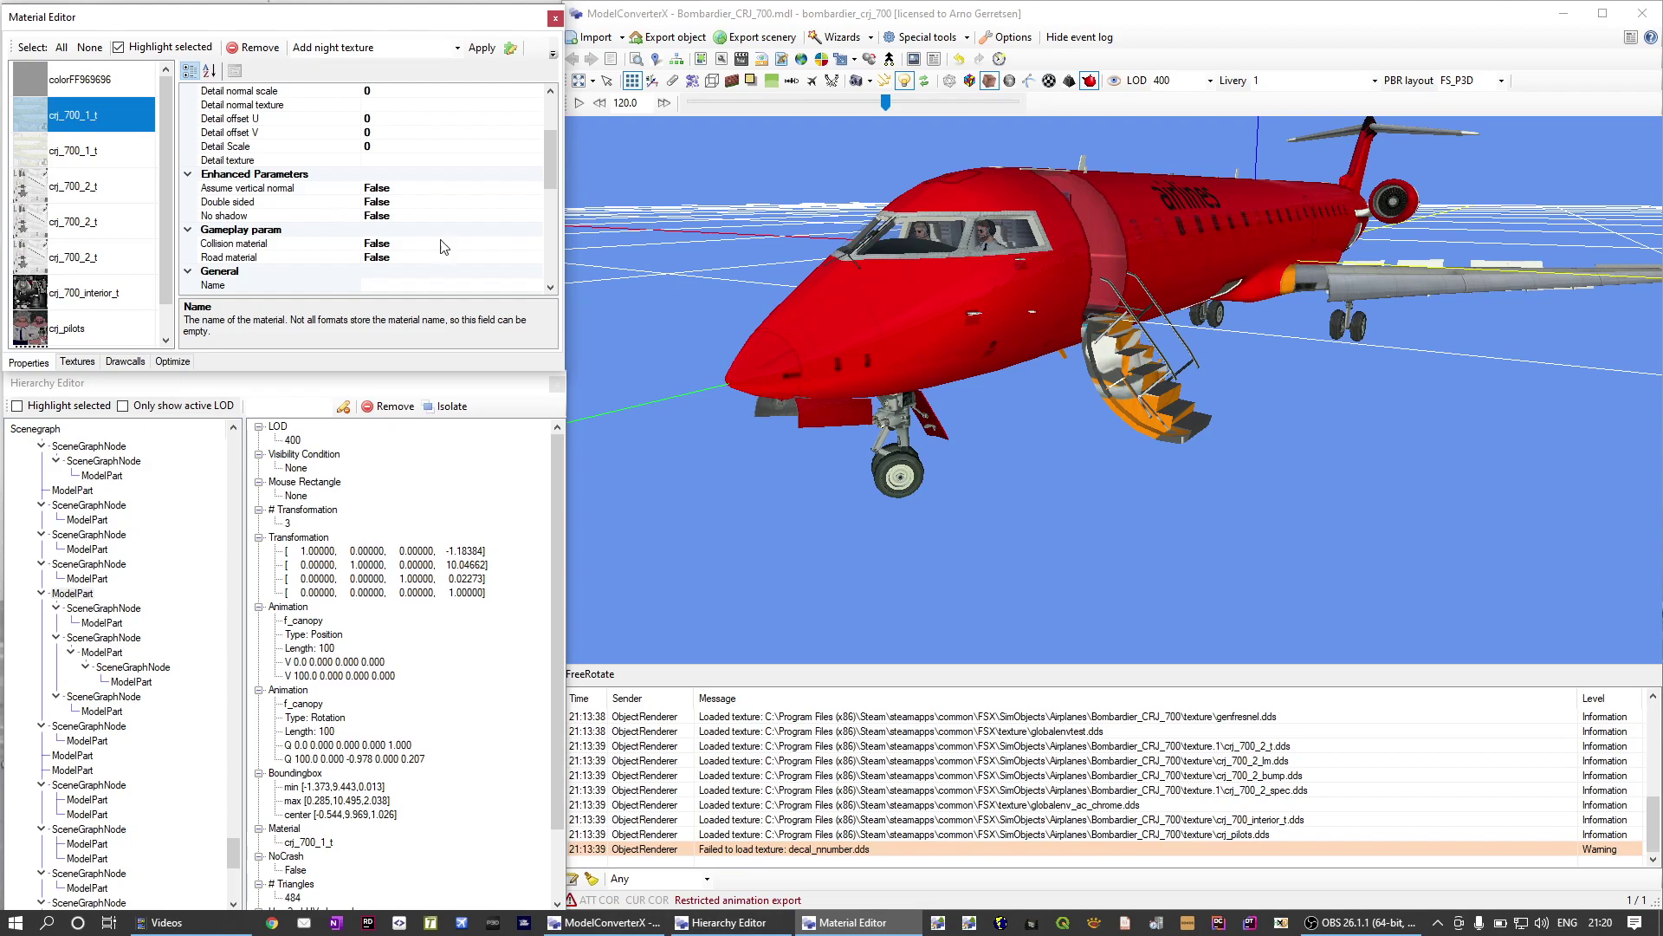
click(87, 156)
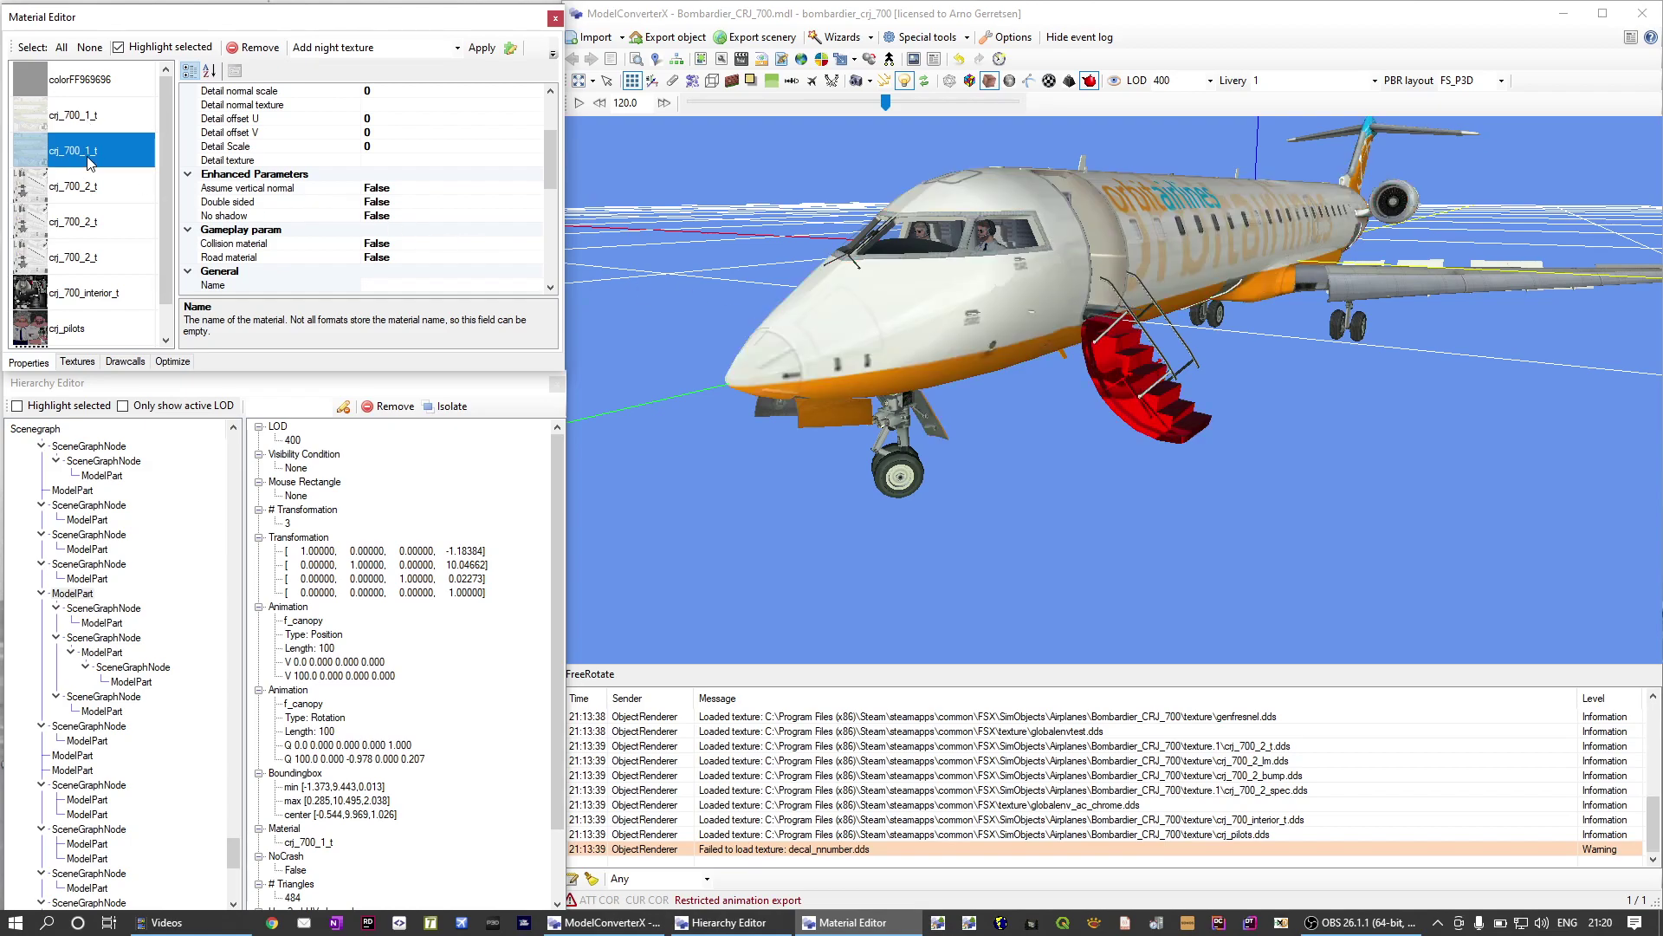